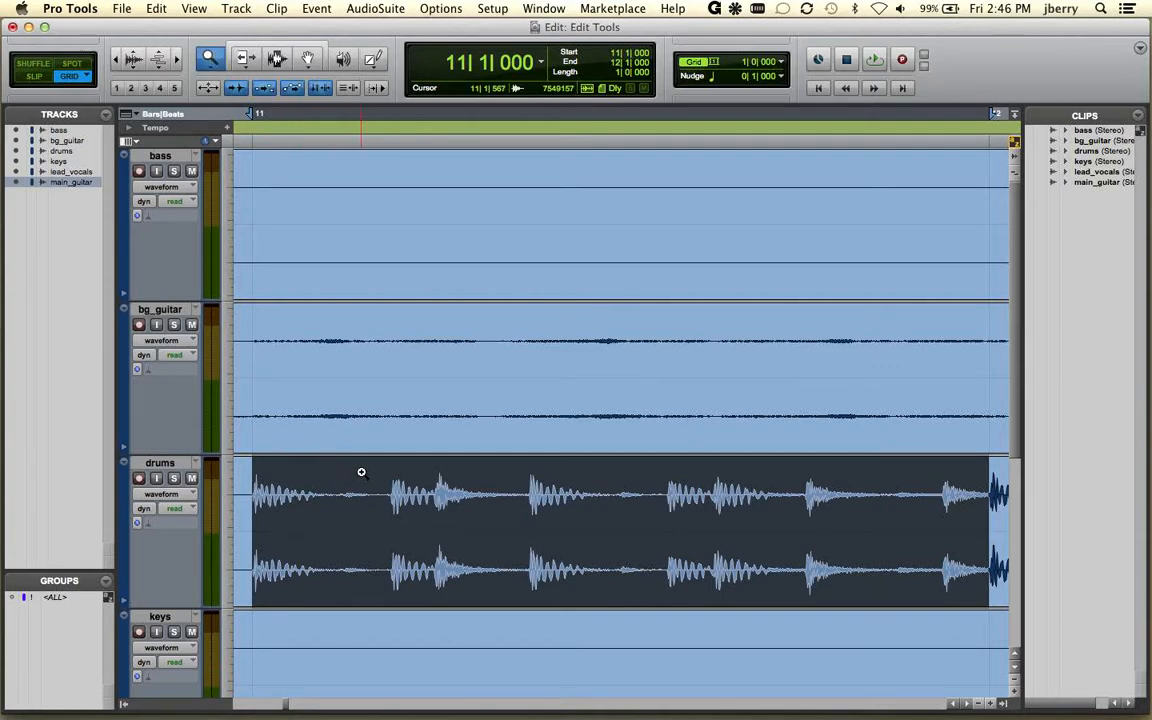
Magnify the drum hits in the first half of bar 11 on the drums track, and zoom back out to the surrounding bars.
{"action": "left_click_drag", "start_coordinate": [361, 472], "coordinate": [518, 515]}
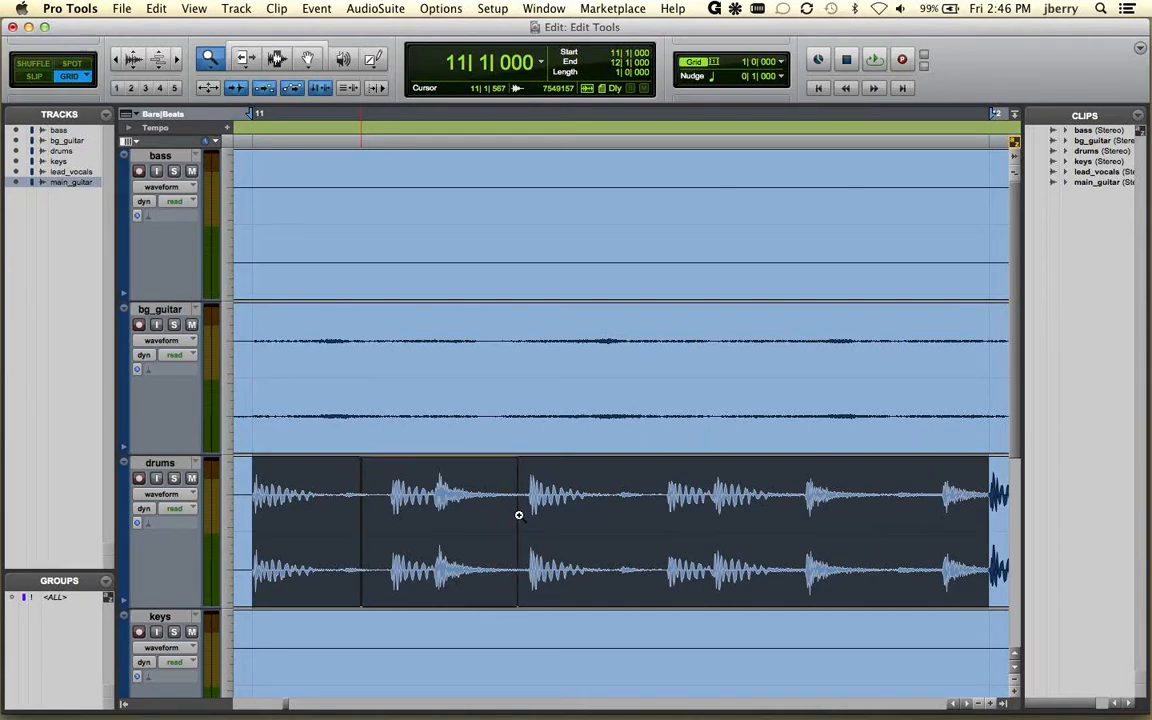
{"action": "left_click_drag", "start_coordinate": [518, 515], "coordinate": [519, 516]}
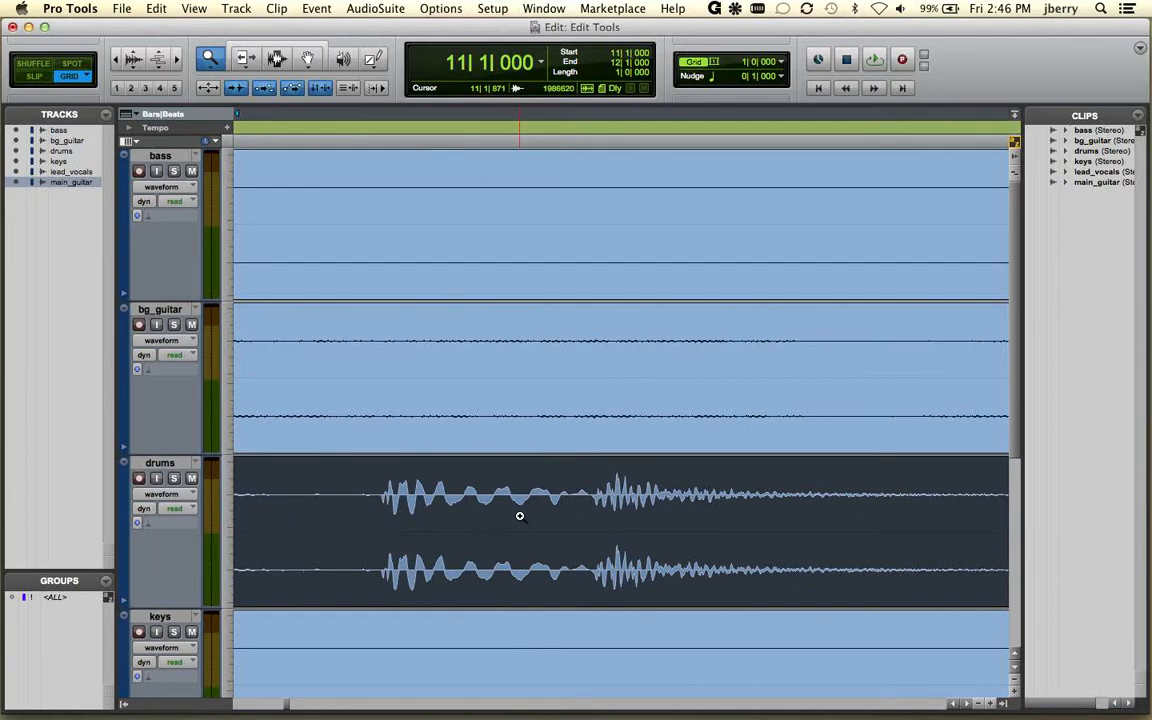
{"action": "left_click_drag", "start_coordinate": [370, 483], "coordinate": [590, 528]}
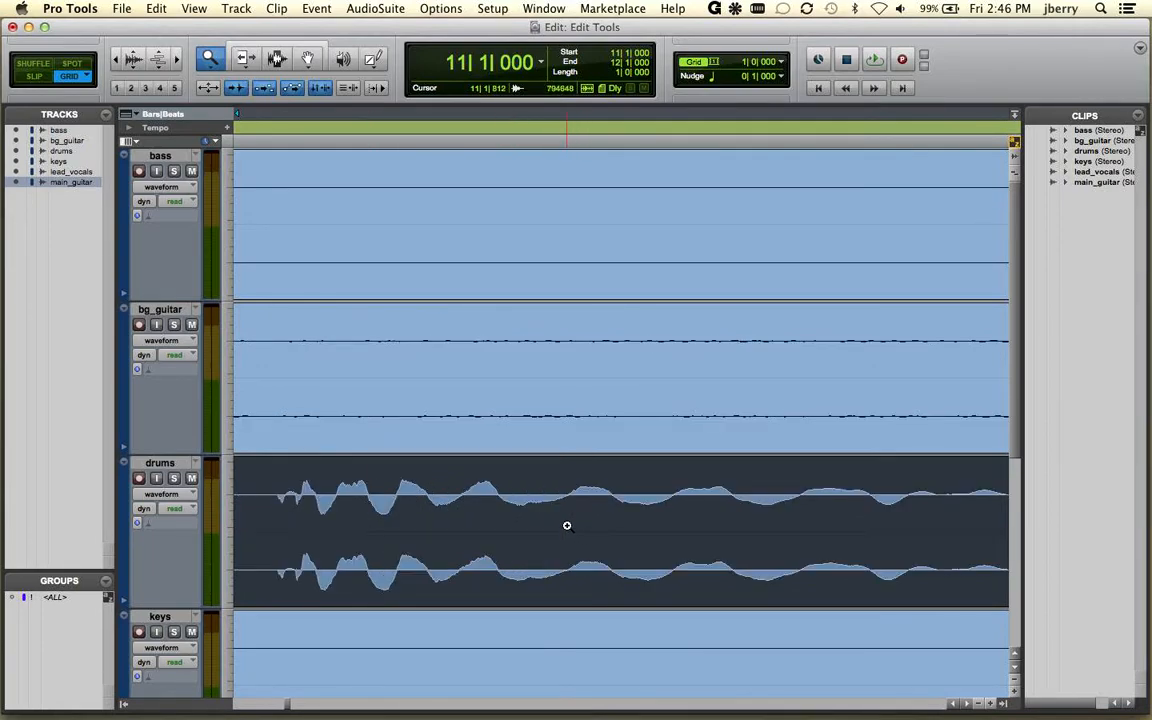
{"action": "key", "text": "alt"}
{"action": "left_click", "coordinate": [503, 475], "text": "alt"}
{"action": "left_click", "coordinate": [503, 475], "text": "alt"}
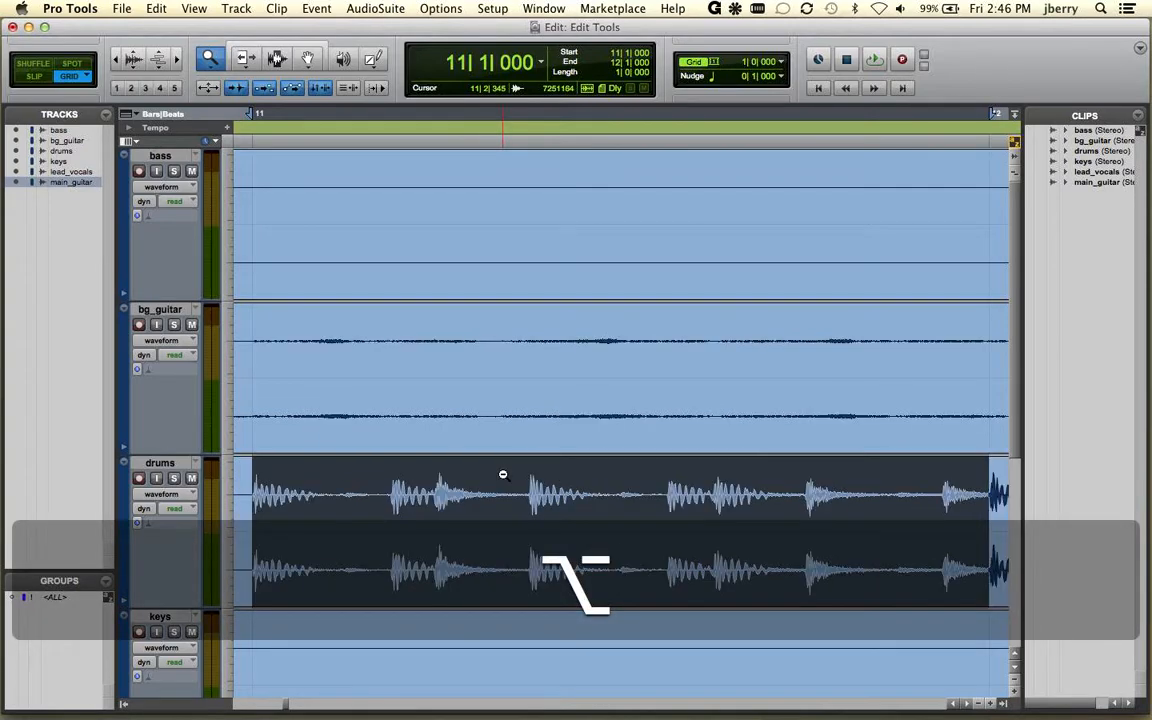
{"action": "left_click", "coordinate": [503, 475], "text": "alt"}
{"action": "left_click", "coordinate": [503, 475], "text": "alt"}
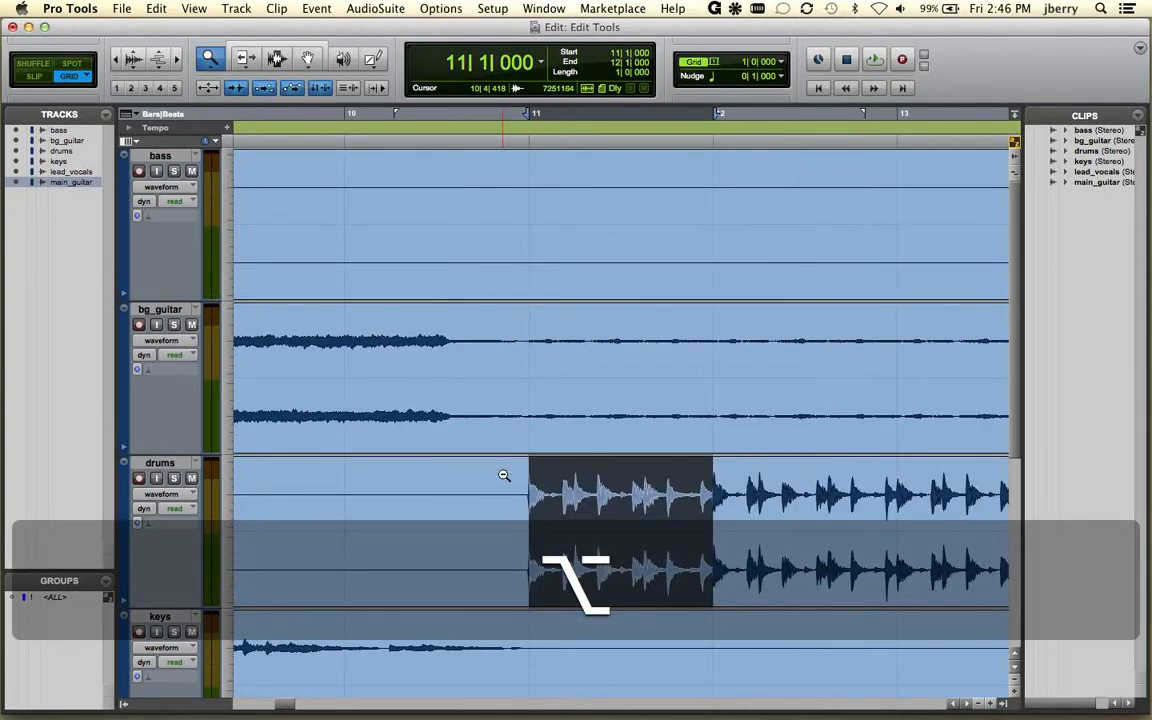
Magnify the drums waveform around the start of bar 11, and zoom back out to the surrounding bars.
{"action": "left_click", "coordinate": [483, 483]}
{"action": "left_click_drag", "start_coordinate": [479, 483], "coordinate": [747, 501]}
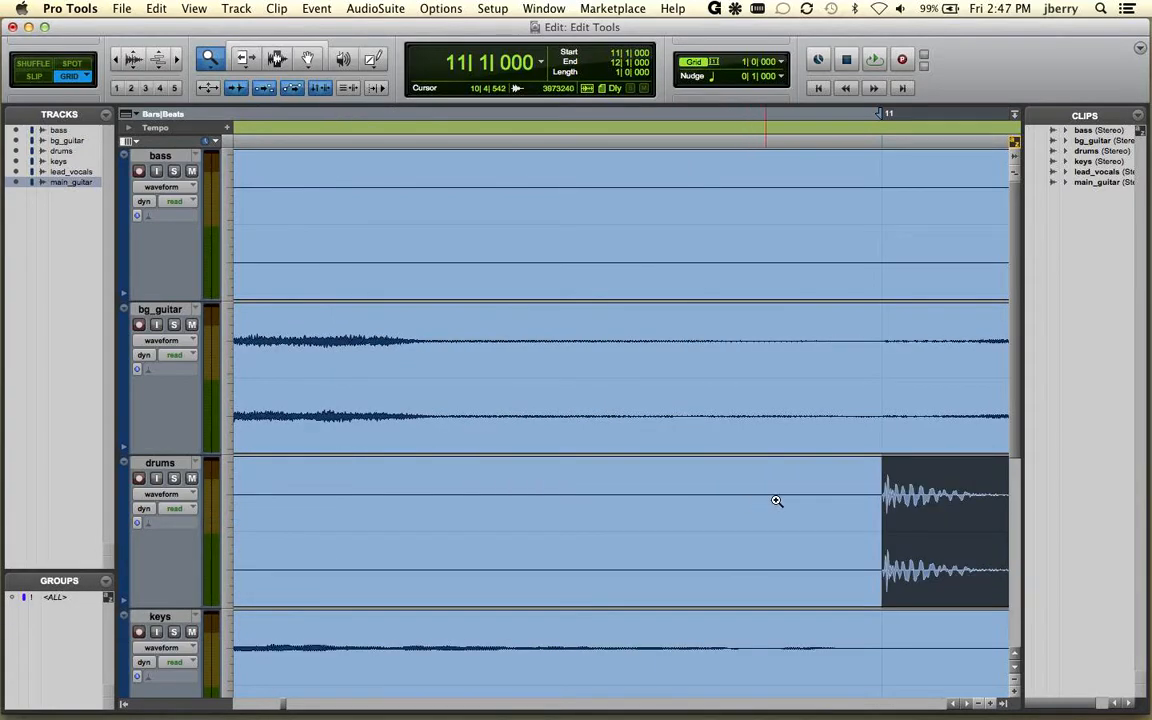
{"action": "left_click_drag", "start_coordinate": [851, 481], "coordinate": [998, 519]}
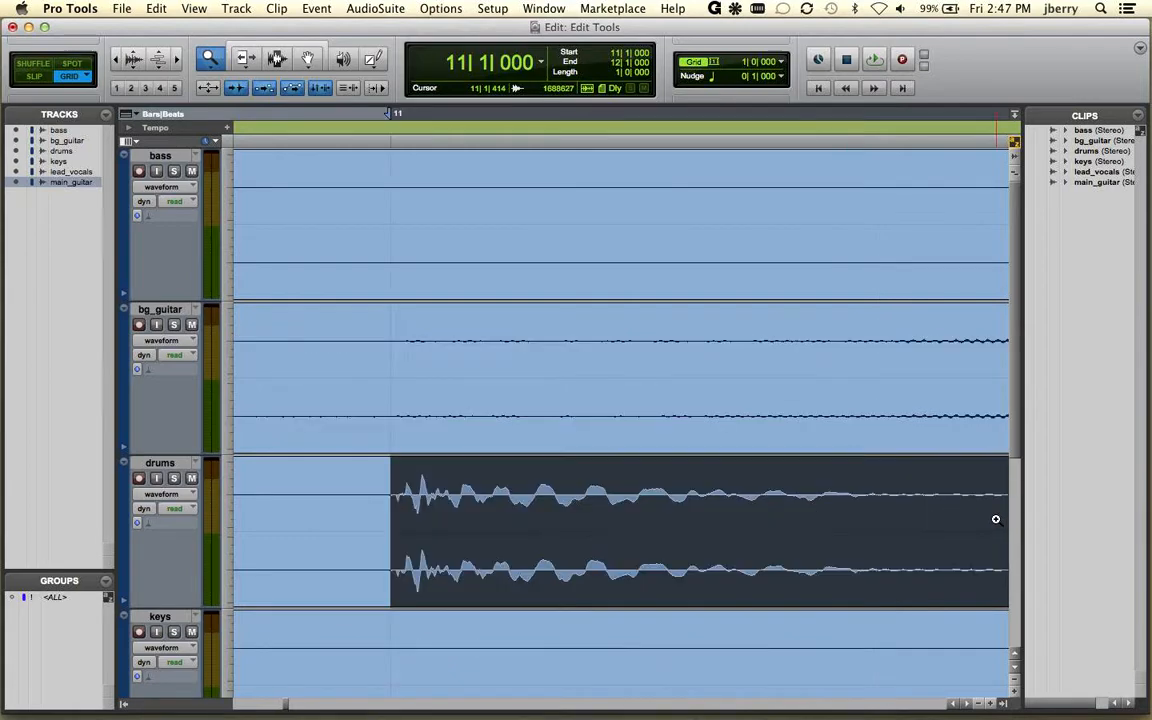
{"action": "left_click", "coordinate": [663, 495], "text": "alt"}
{"action": "left_click", "coordinate": [663, 496], "text": "alt"}
{"action": "left_click", "coordinate": [663, 495], "text": "alt"}
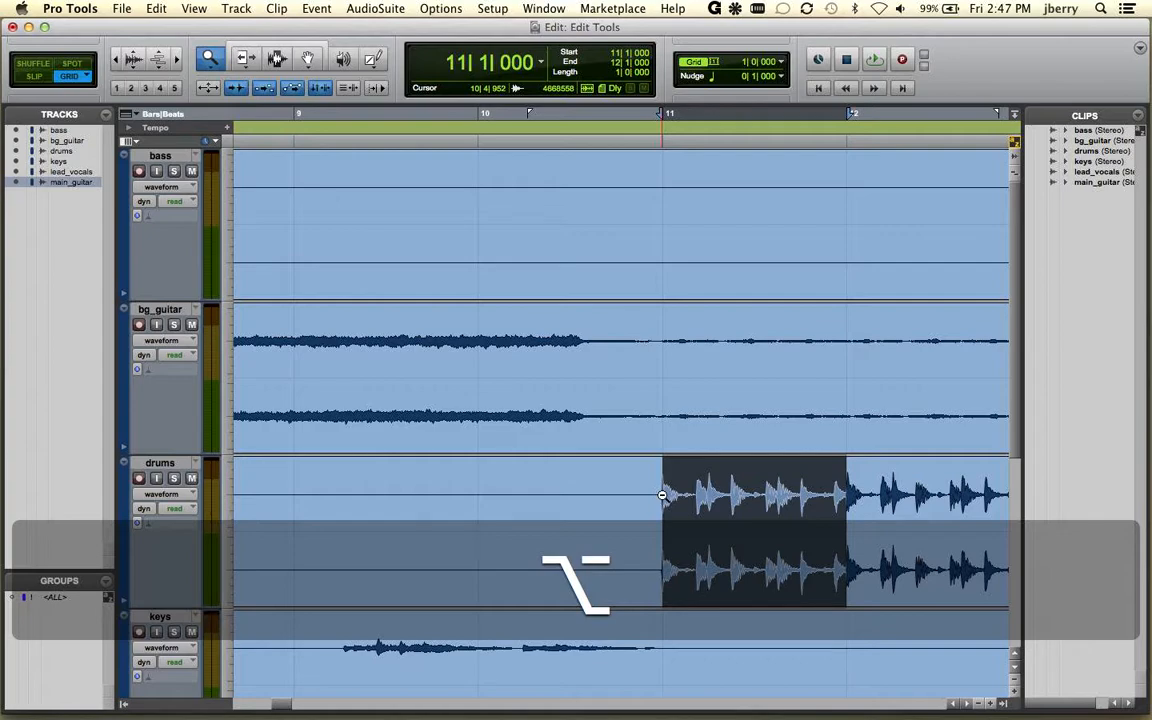
Separate the selected bar 11 of the drums track into its own clip.
{"action": "key", "text": "alt+f"}
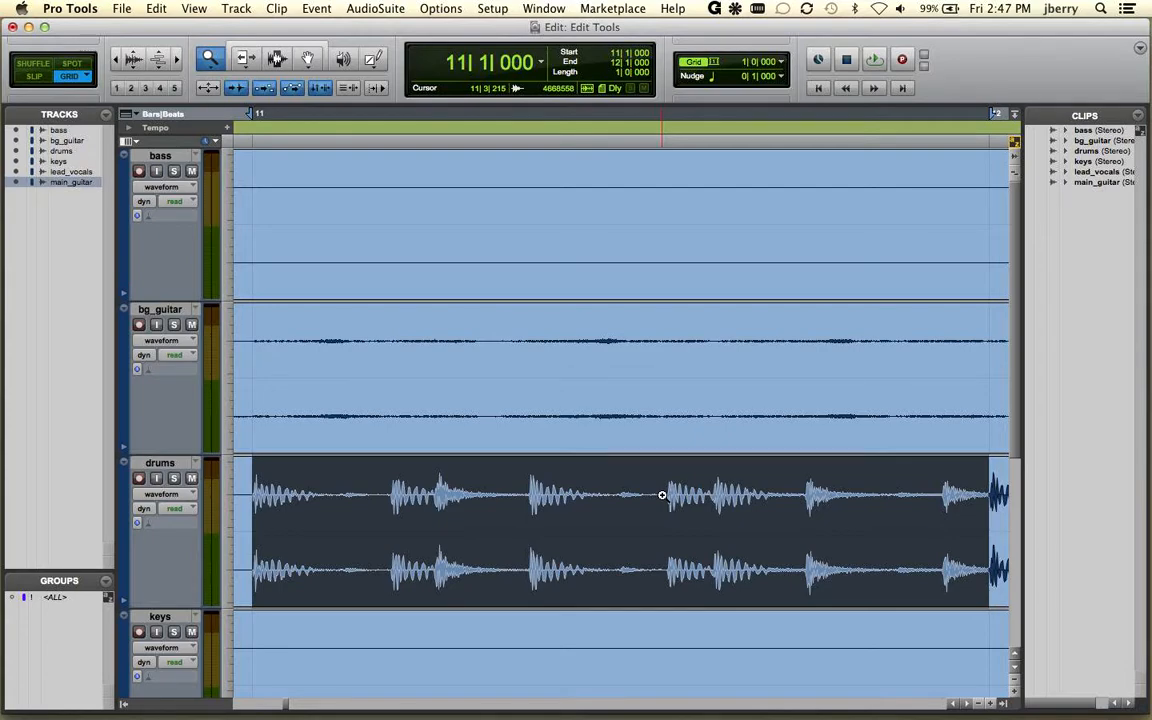
{"action": "key", "text": "super+bracketleft"}
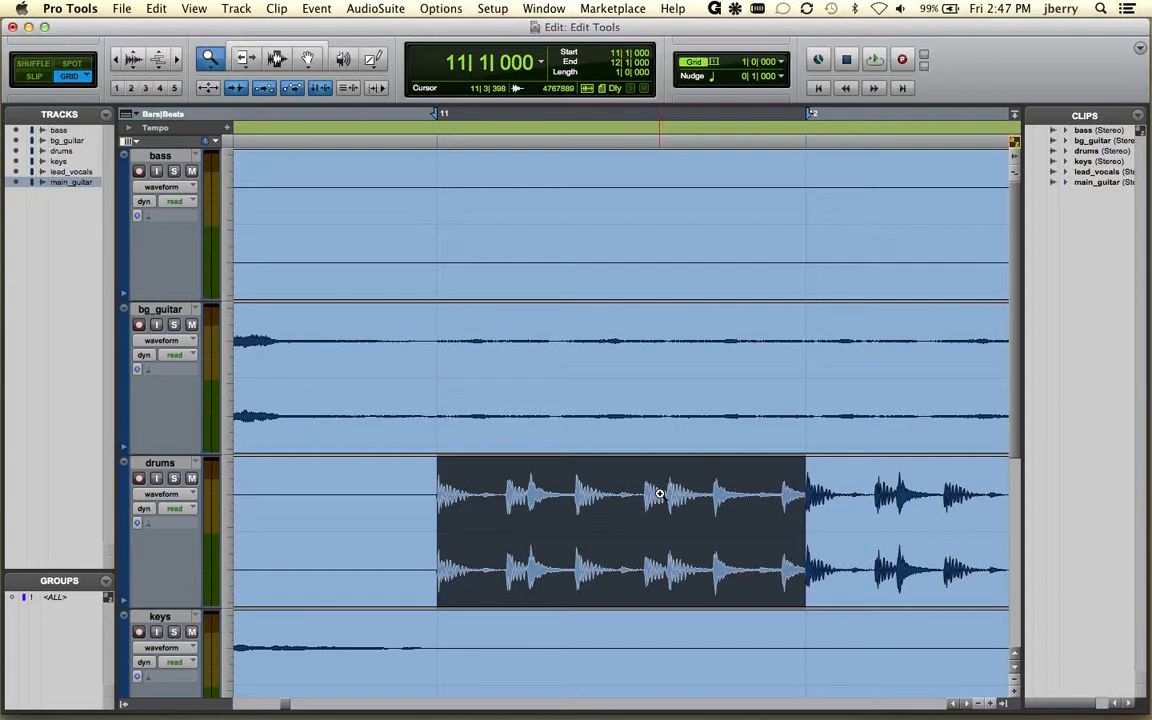
{"action": "key", "text": "super+e"}
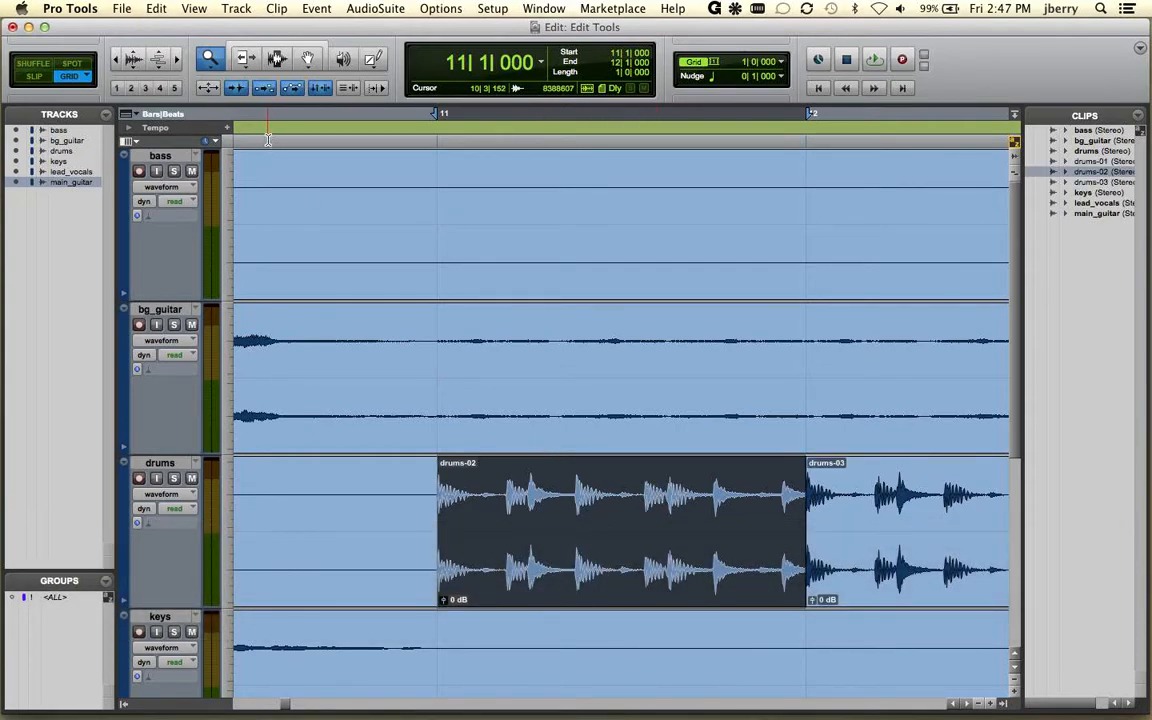
With the Trimmer in Slip mode, extend the drums-02 clip's start to about 10|4|752, and trim it back to 11|1|000 in Grid mode.
{"action": "key", "text": "Escape"}
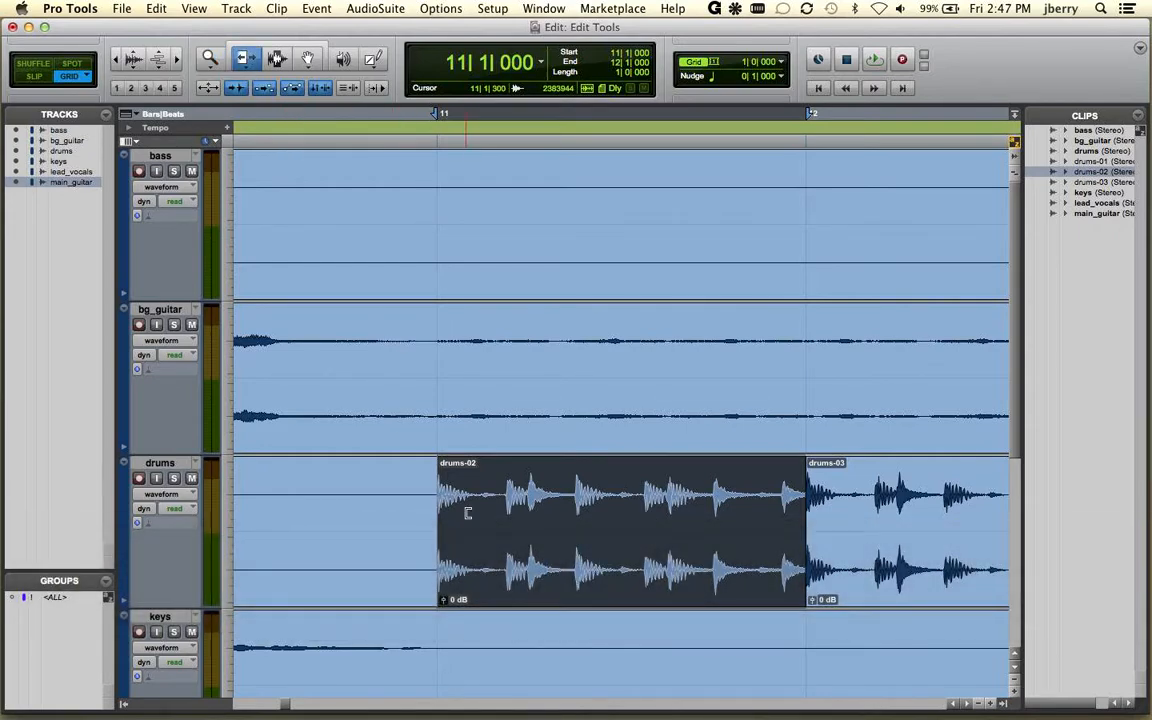
{"action": "key", "text": "F2"}
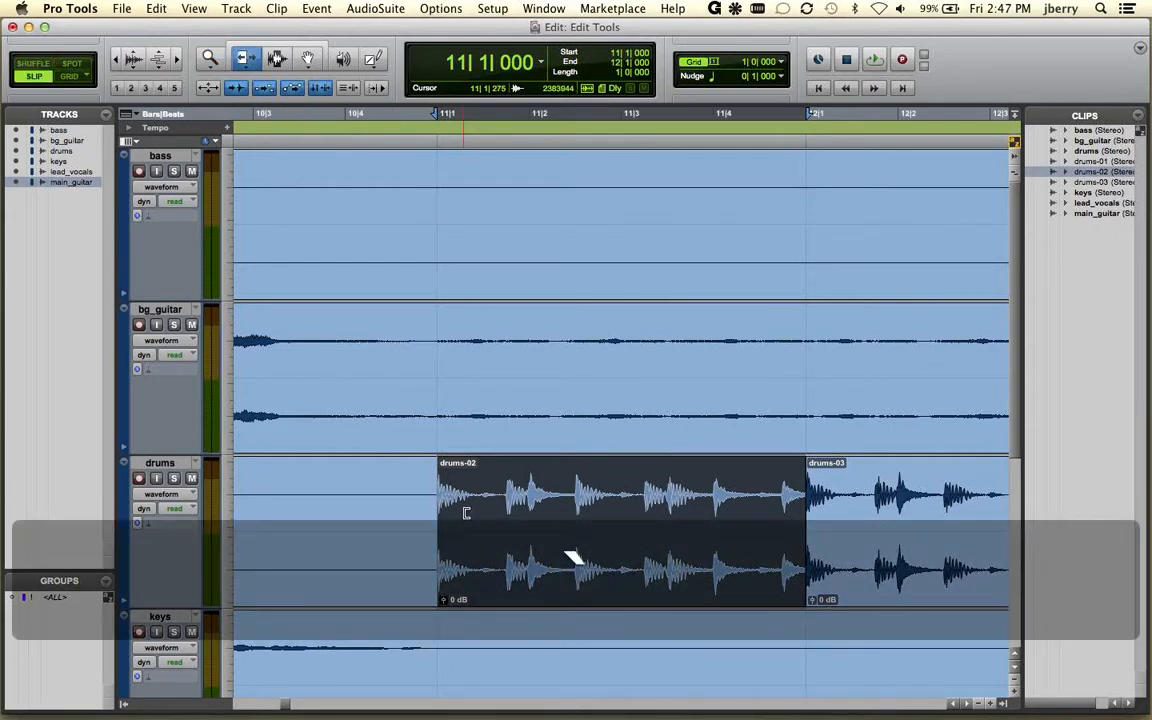
{"action": "left_click_drag", "start_coordinate": [443, 512], "coordinate": [405, 530]}
{"action": "key", "text": "grave"}
{"action": "key", "text": "grave"}
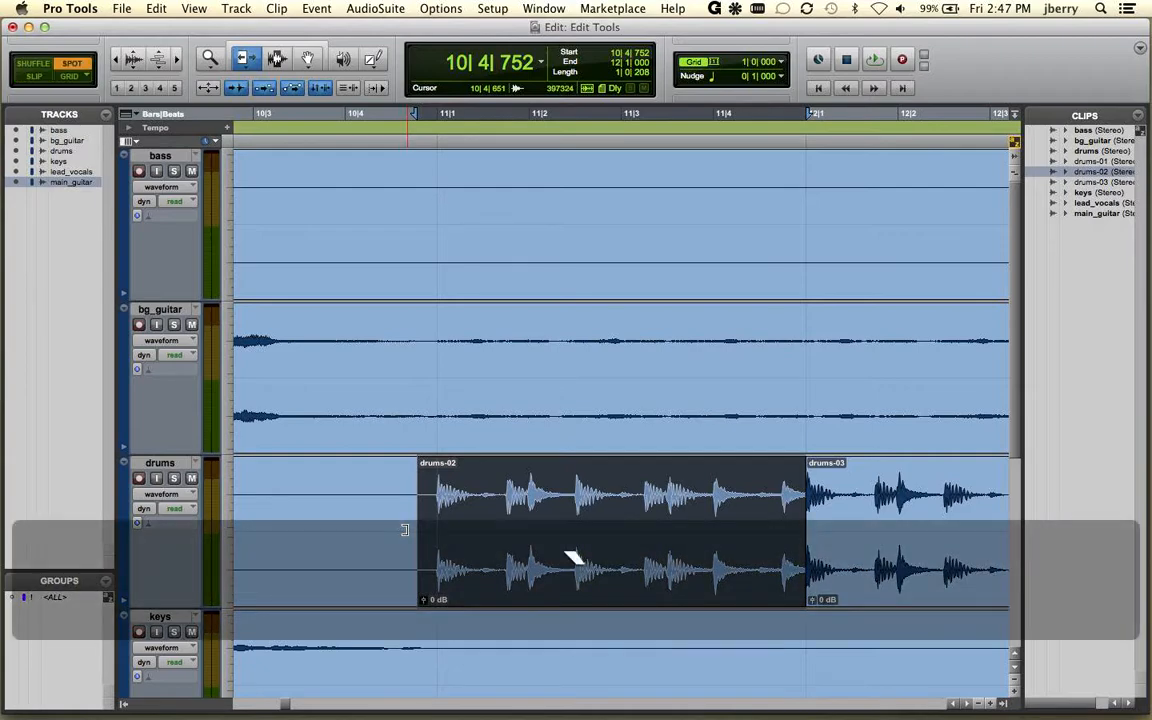
{"action": "left_click_drag", "start_coordinate": [426, 500], "coordinate": [750, 497]}
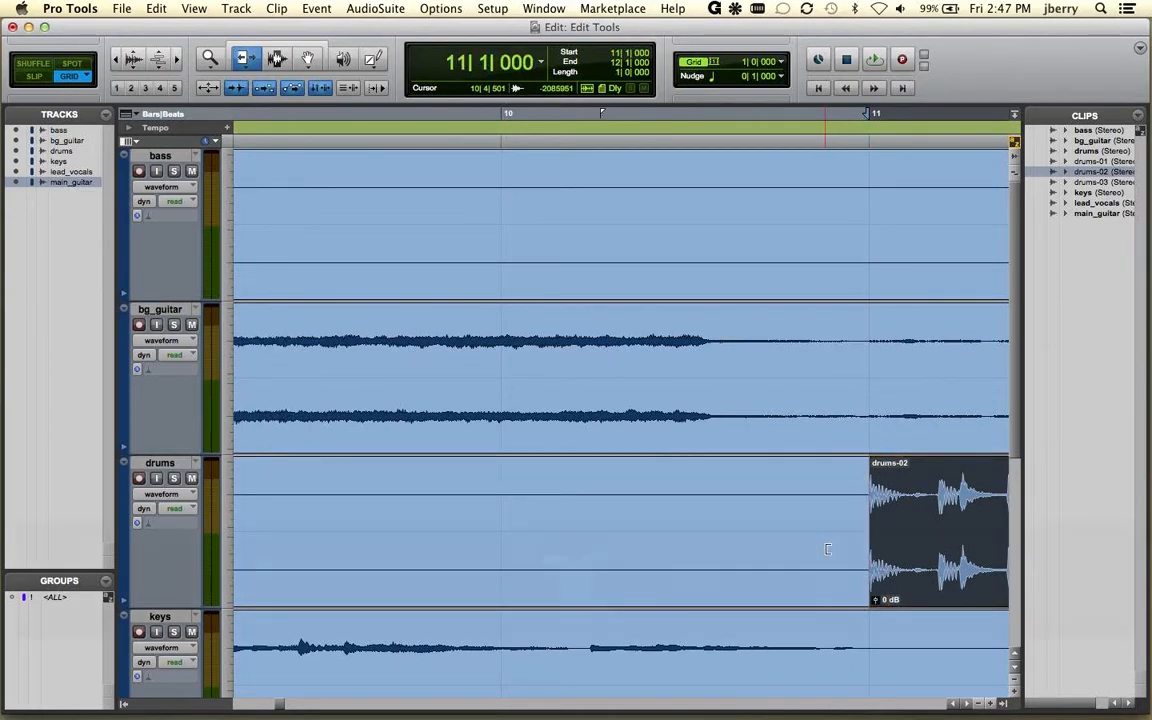
{"action": "key", "text": "alt+f"}
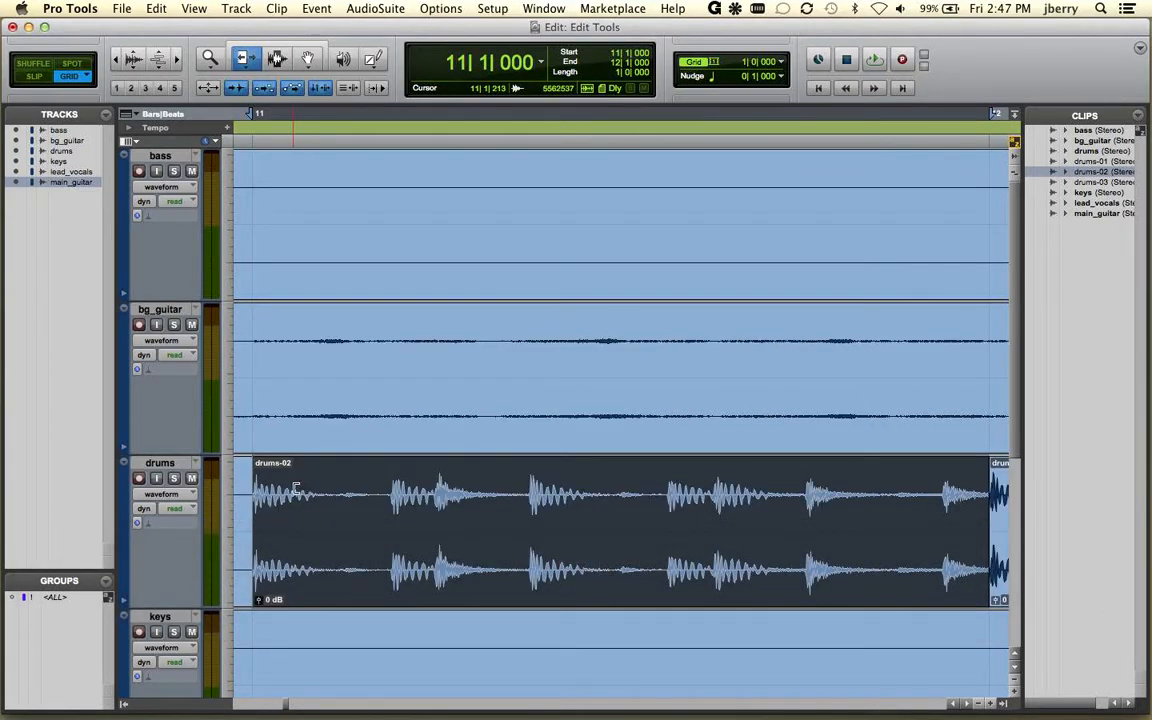
Trim the drums-02 clip in Slip mode to about 11|1|684 through 11|3|473, and move the timeline selection's start to about 11|1|959.
{"action": "key", "text": "F2"}
{"action": "left_click_drag", "start_coordinate": [290, 514], "coordinate": [386, 527]}
{"action": "left_click_drag", "start_coordinate": [990, 516], "coordinate": [708, 527]}
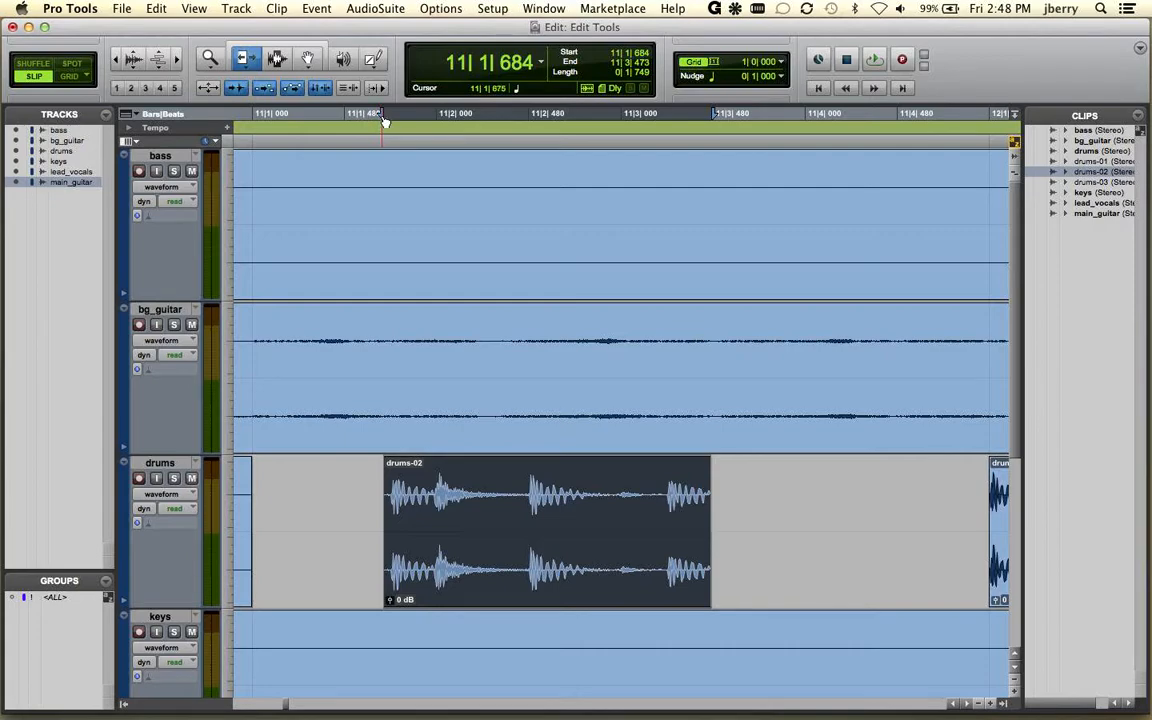
{"action": "left_click_drag", "start_coordinate": [383, 119], "coordinate": [436, 130]}
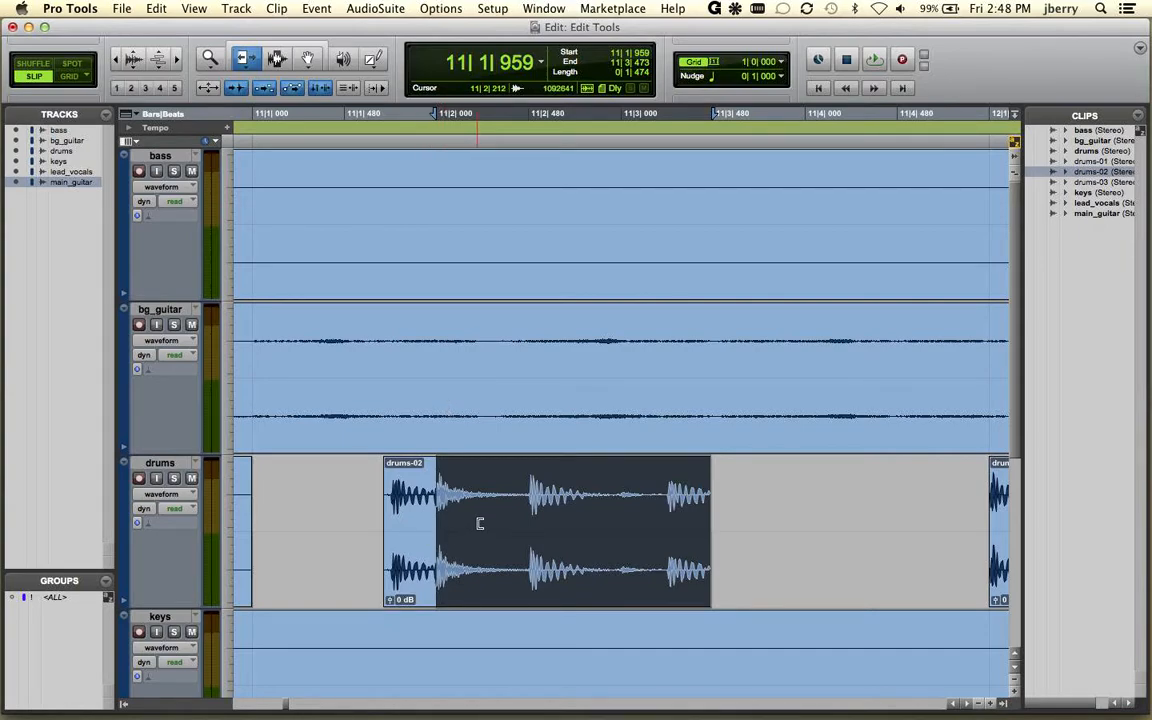
Trim the drums-02 clip's end to about 11|3|323 and its start to about 11|2|895.
{"action": "double_click", "coordinate": [690, 510]}
{"action": "mouse_move", "coordinate": [694, 512]}
{"action": "left_mouse_down"}
{"action": "mouse_move", "coordinate": [568, 509]}
{"action": "mouse_move", "coordinate": [833, 509]}
{"action": "mouse_move", "coordinate": [573, 521]}
{"action": "mouse_move", "coordinate": [738, 521]}
{"action": "mouse_move", "coordinate": [681, 519]}
{"action": "left_mouse_up"}
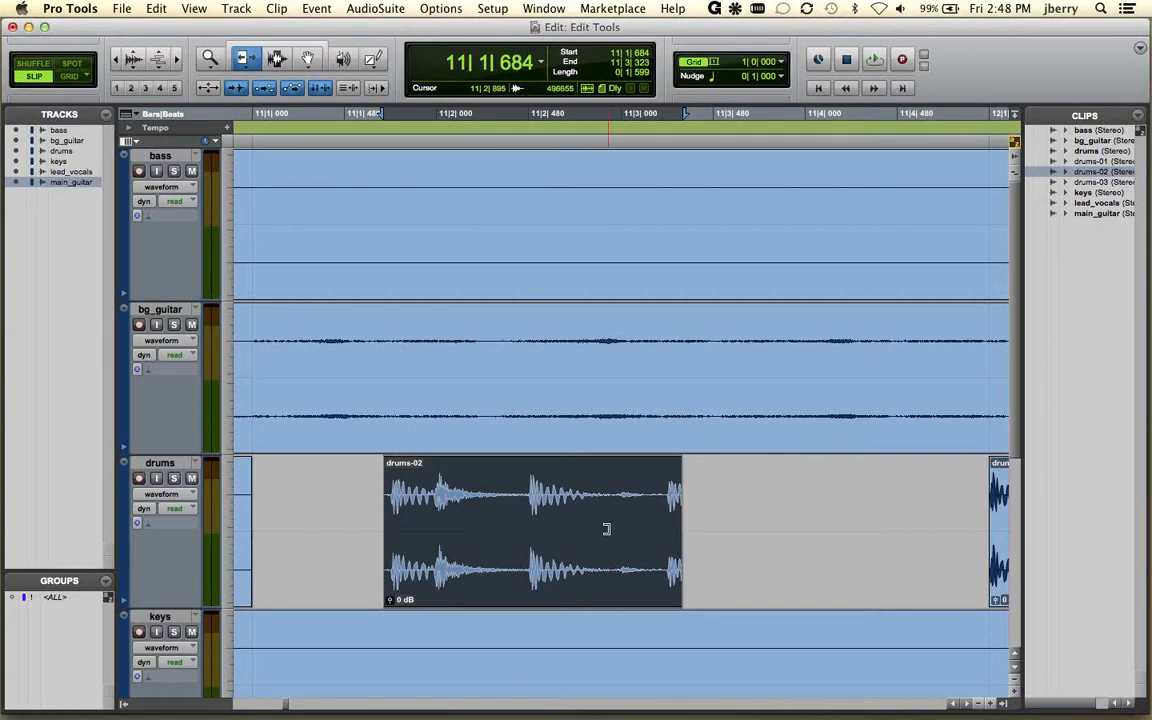
{"action": "key", "text": "alt"}
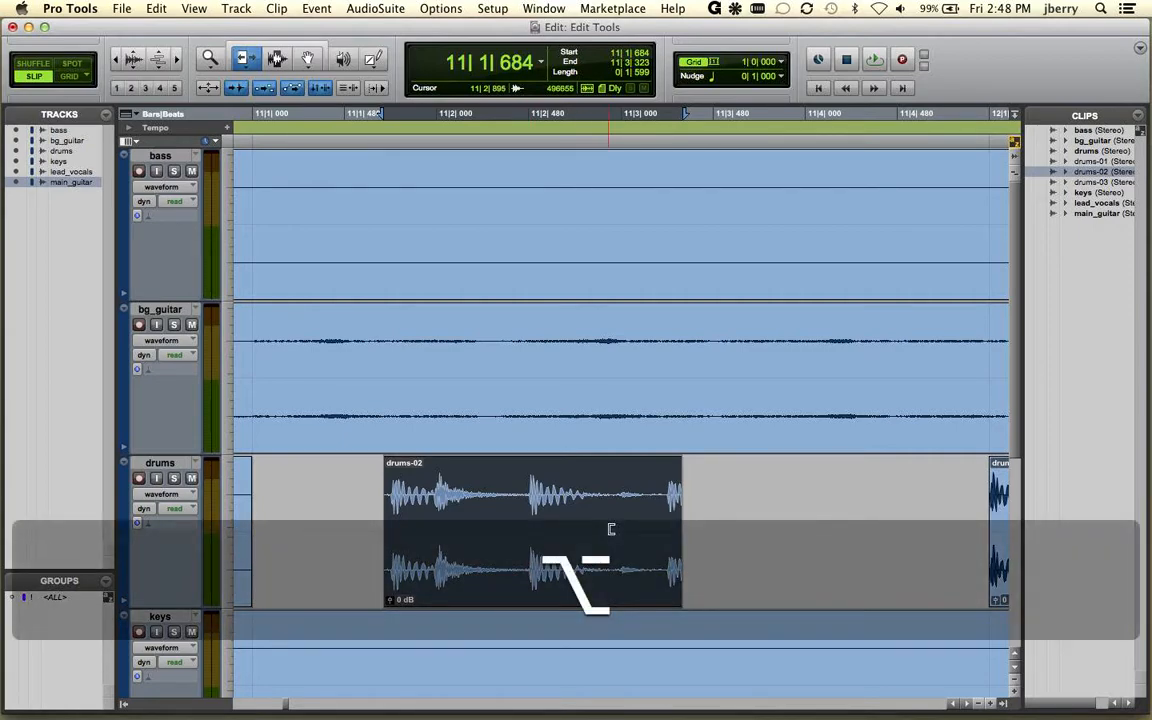
{"action": "left_click", "coordinate": [611, 529], "text": "alt"}
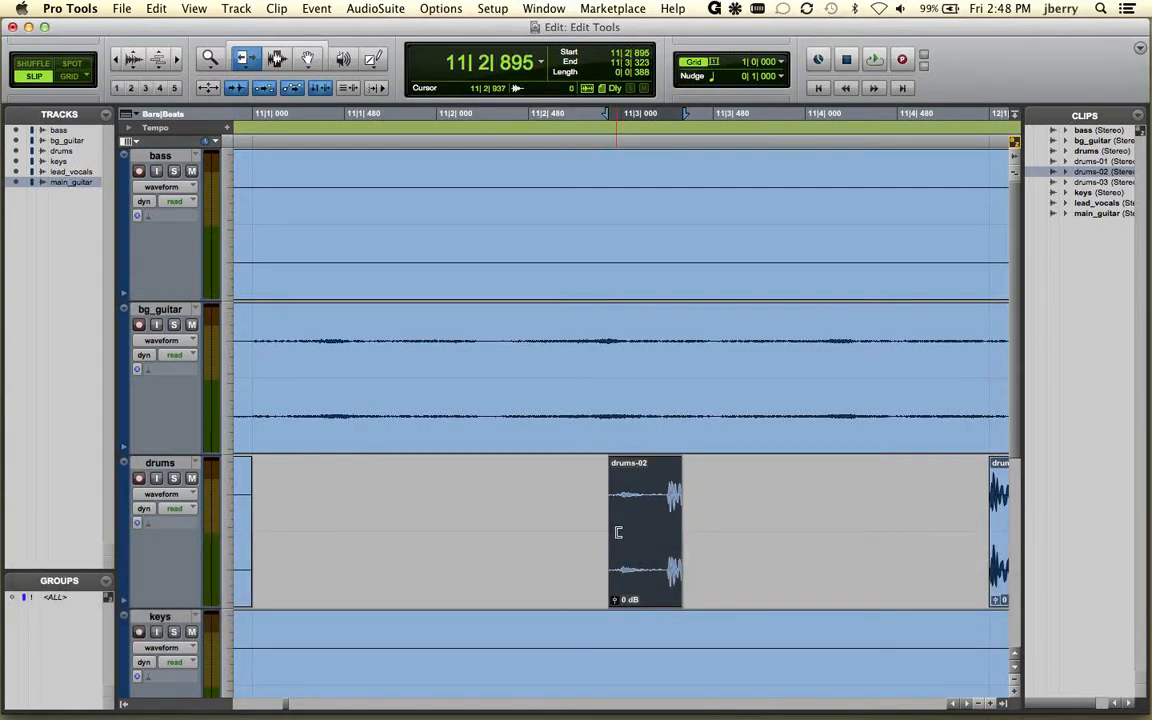
Undo the trims on the drums-02 clip until it spans all of bar 11.
{"action": "key", "text": "super+z"}
{"action": "key", "text": "super+z"}
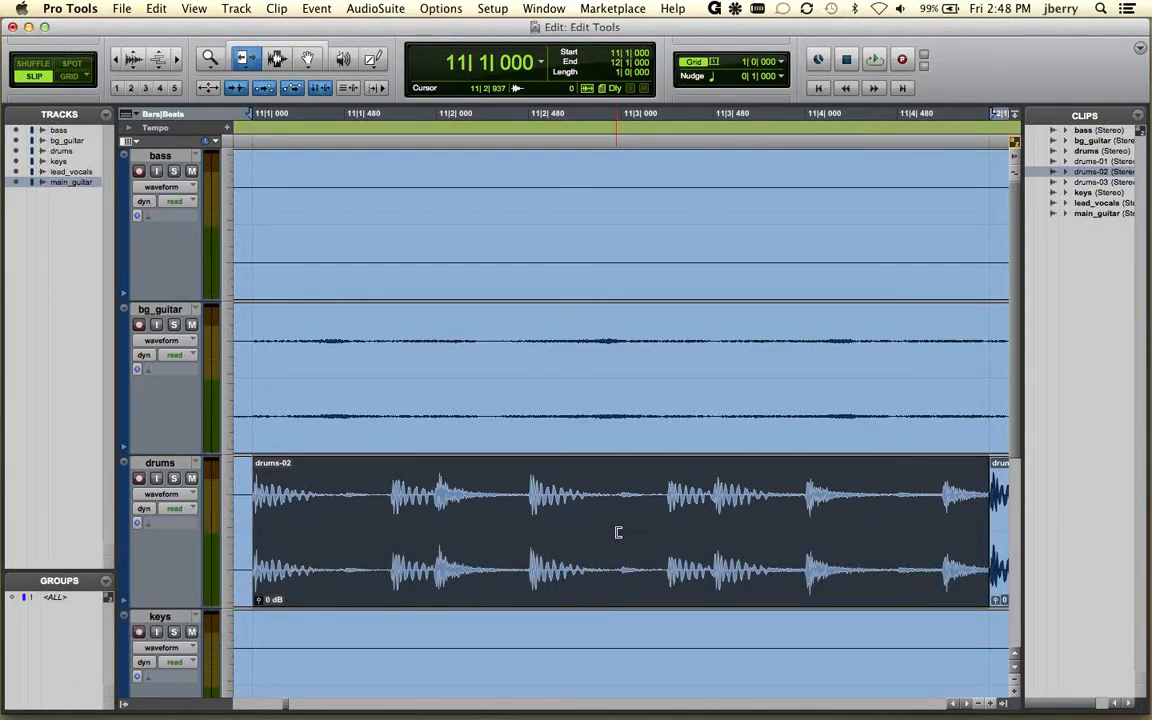
Use the Selector to place the playback cursor on the drums track at about 10|3|661, and play briefly from there.
{"action": "key", "text": "Escape"}
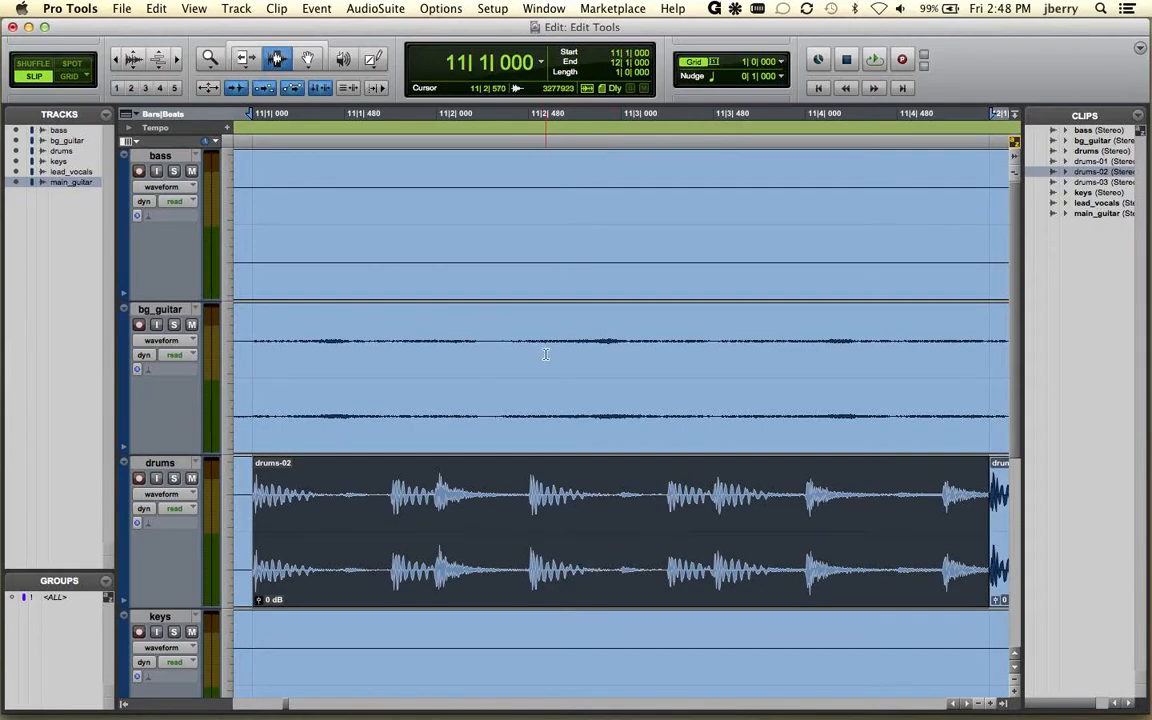
{"action": "key", "text": "super+bracketleft"}
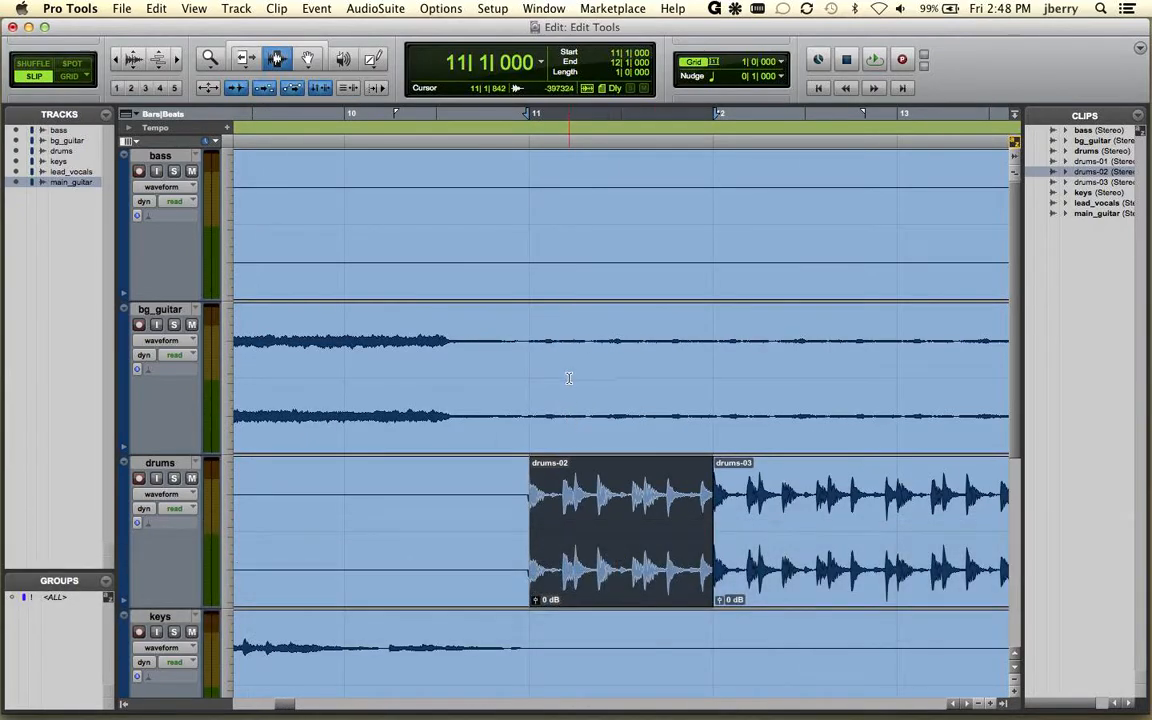
{"action": "left_click", "coordinate": [407, 501]}
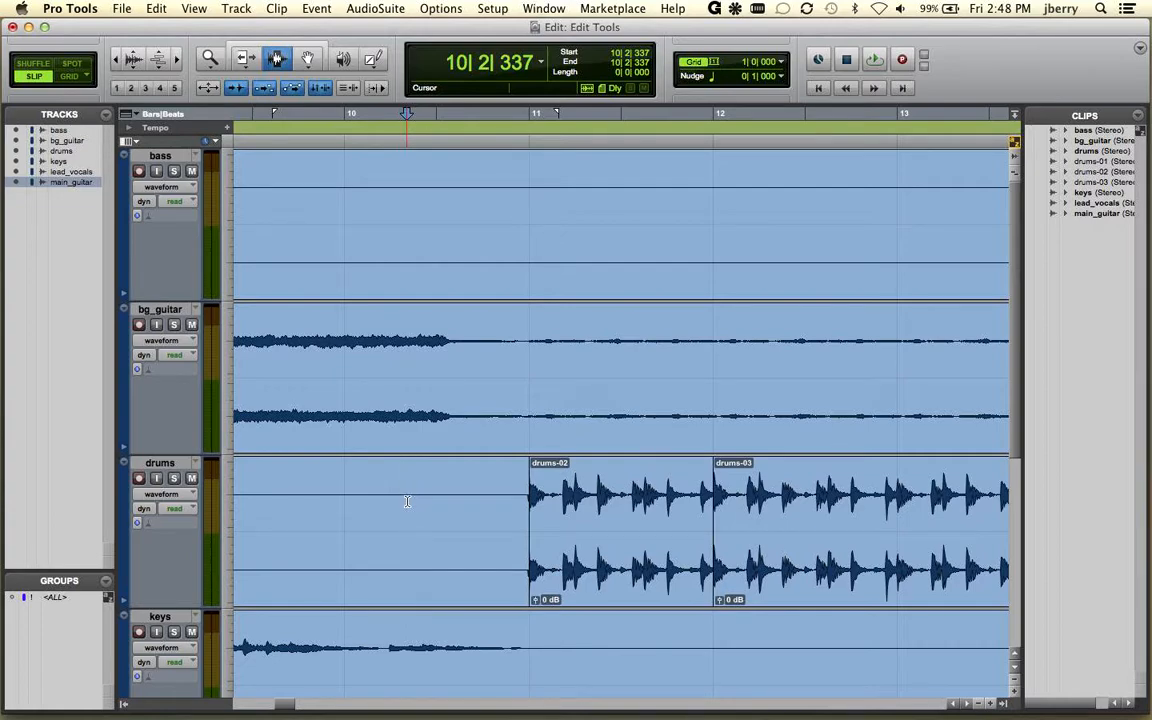
{"action": "left_click", "coordinate": [468, 500]}
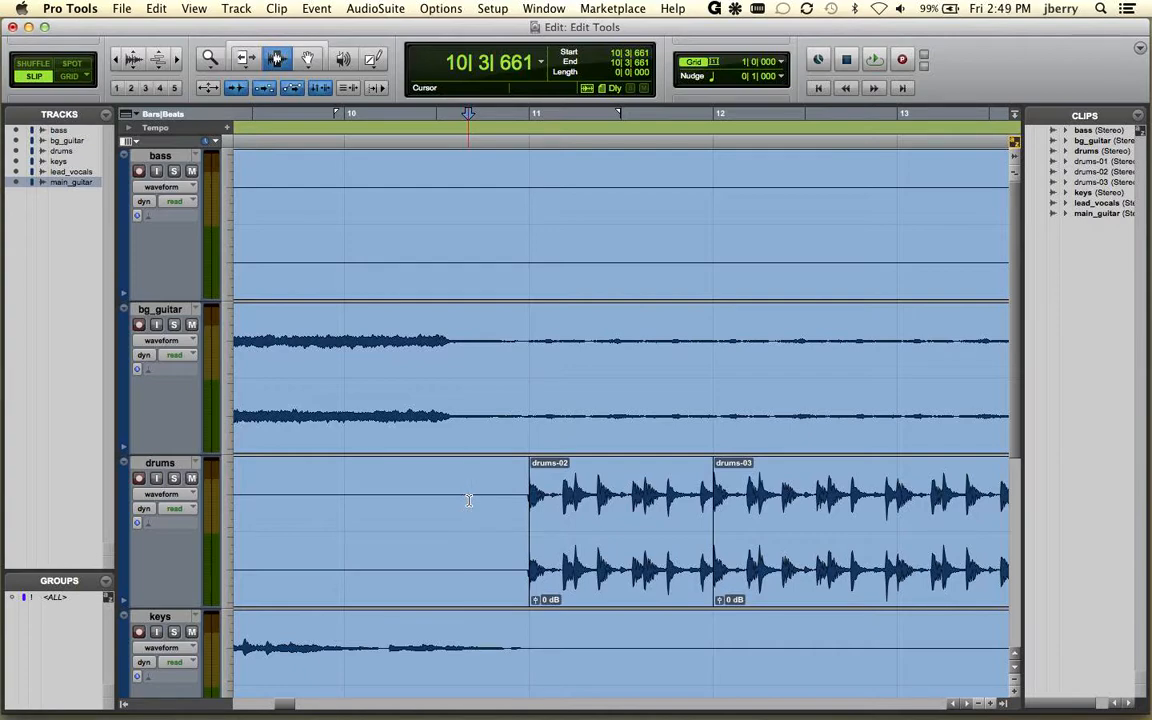
{"action": "key", "text": "space"}
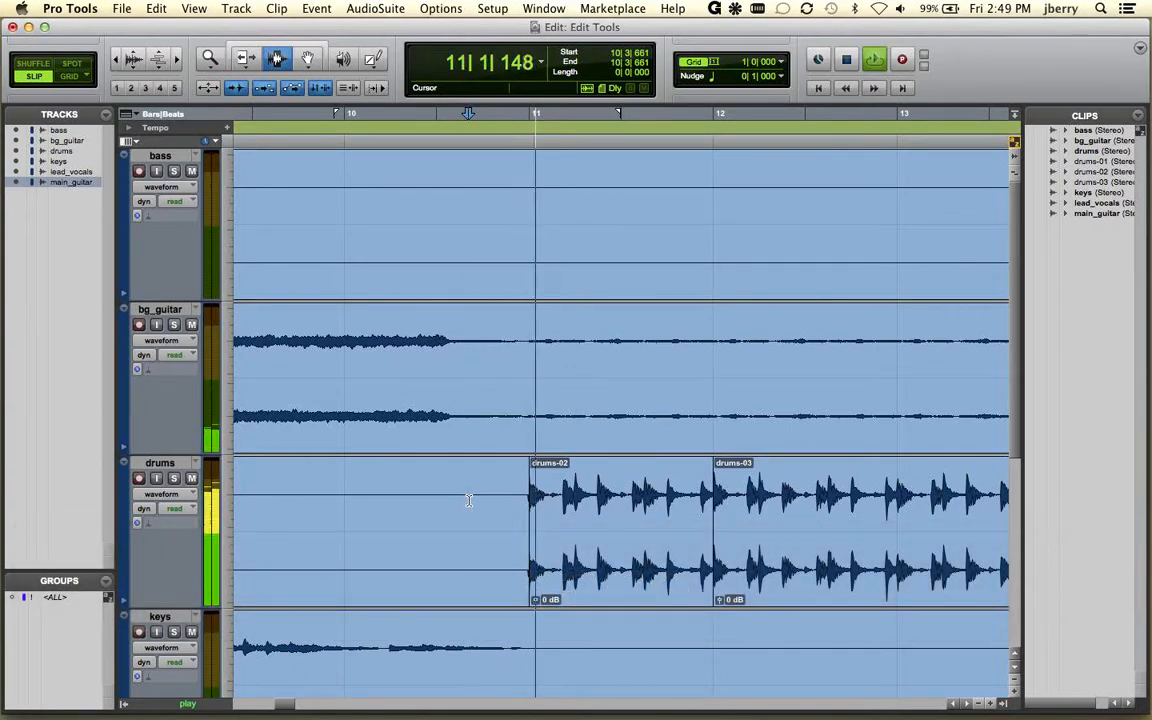
{"action": "key", "text": "space"}
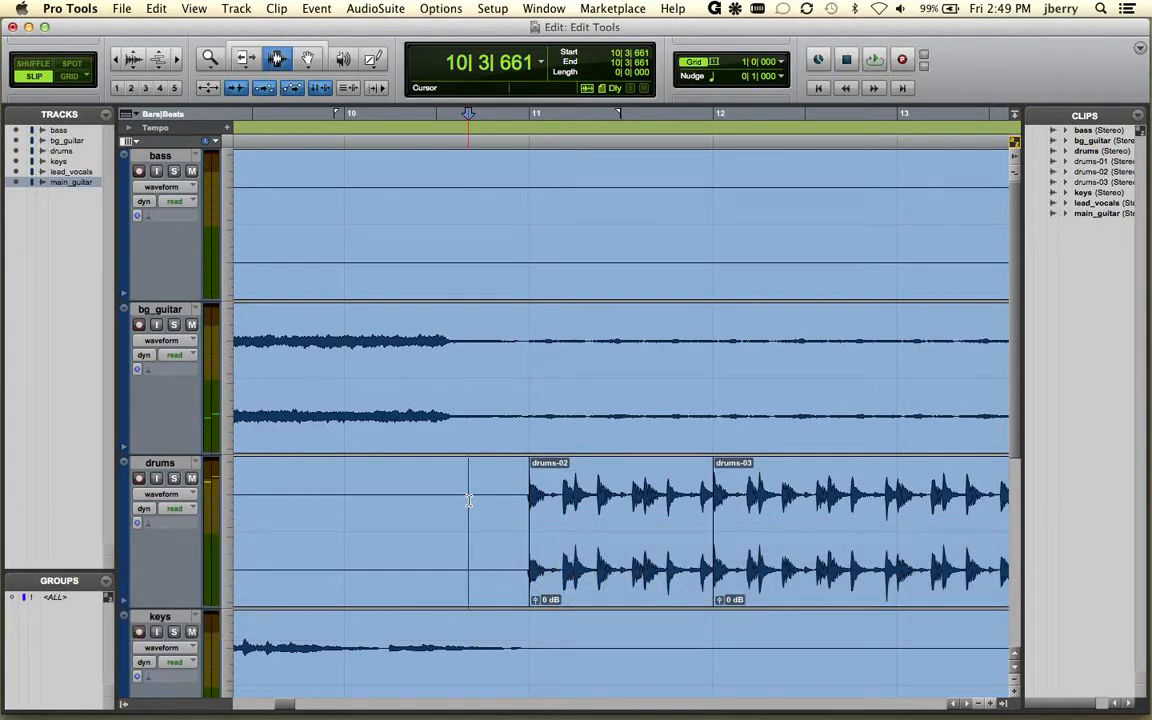
Select the whole drums-02 clip, and extend the selection to every clip on the drums track.
{"action": "double_click", "coordinate": [607, 512]}
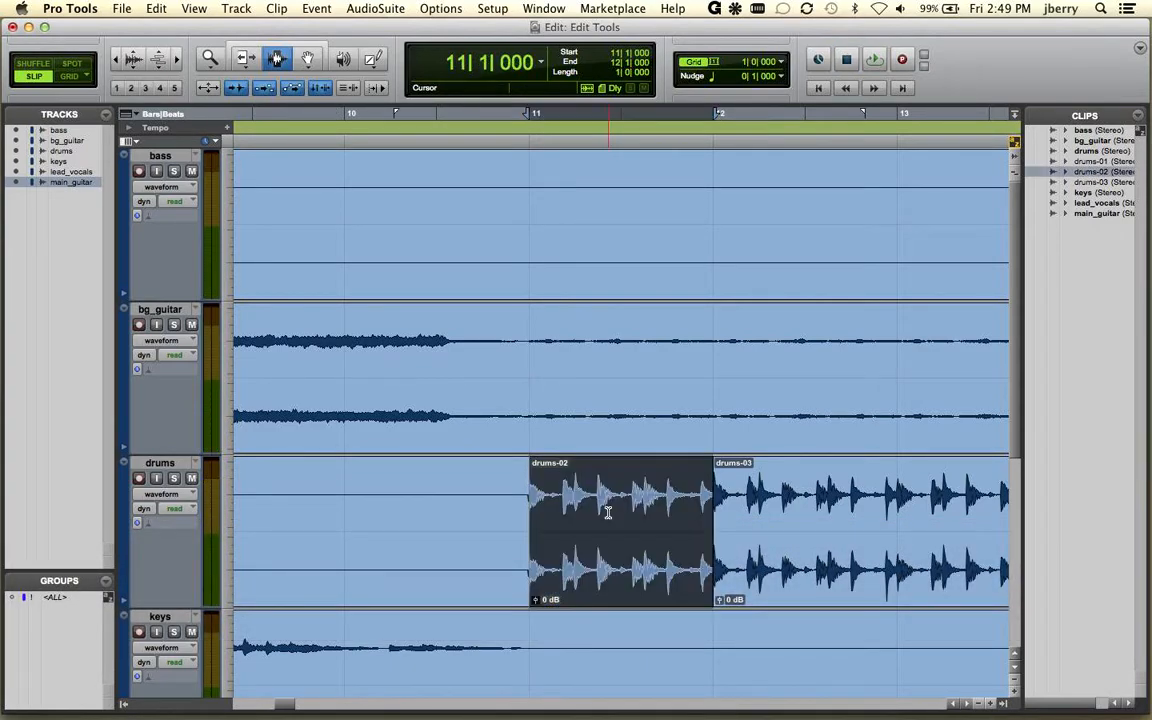
{"action": "triple_click", "coordinate": [601, 510]}
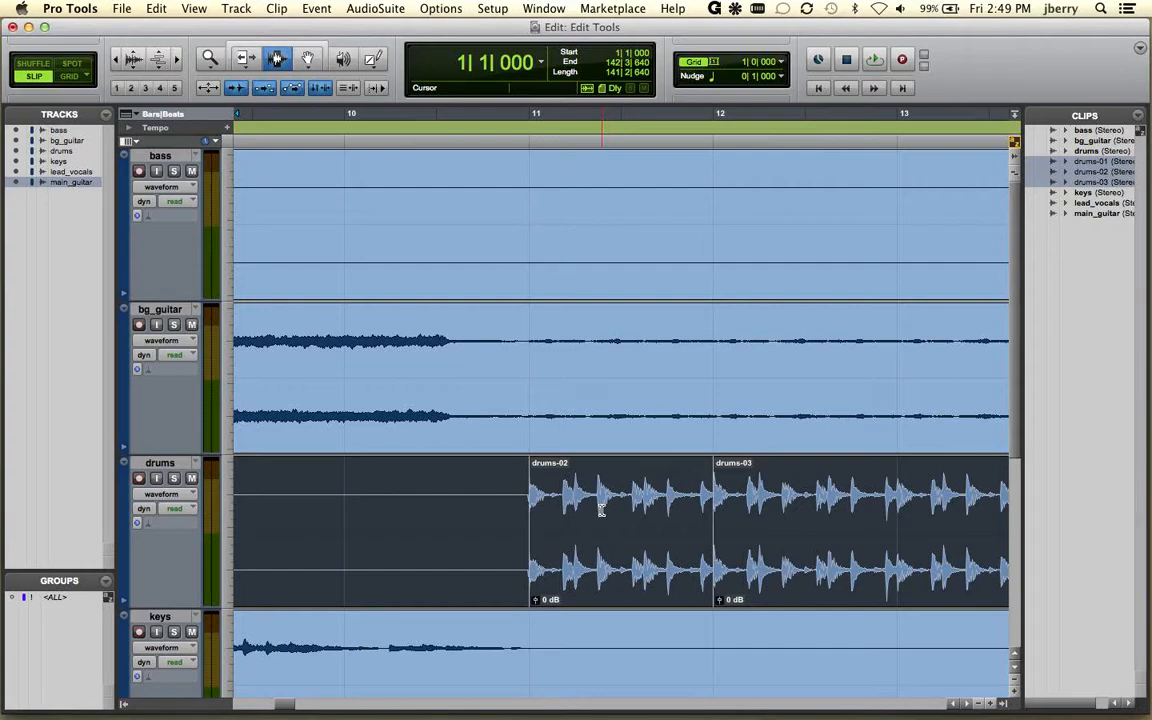
Select drums ranges of about 10|2|320 to 11|2|366 and 10|3|327 to 11|4|297, and place the cursor at about 12|3|352.
{"action": "left_click_drag", "start_coordinate": [404, 509], "coordinate": [592, 515]}
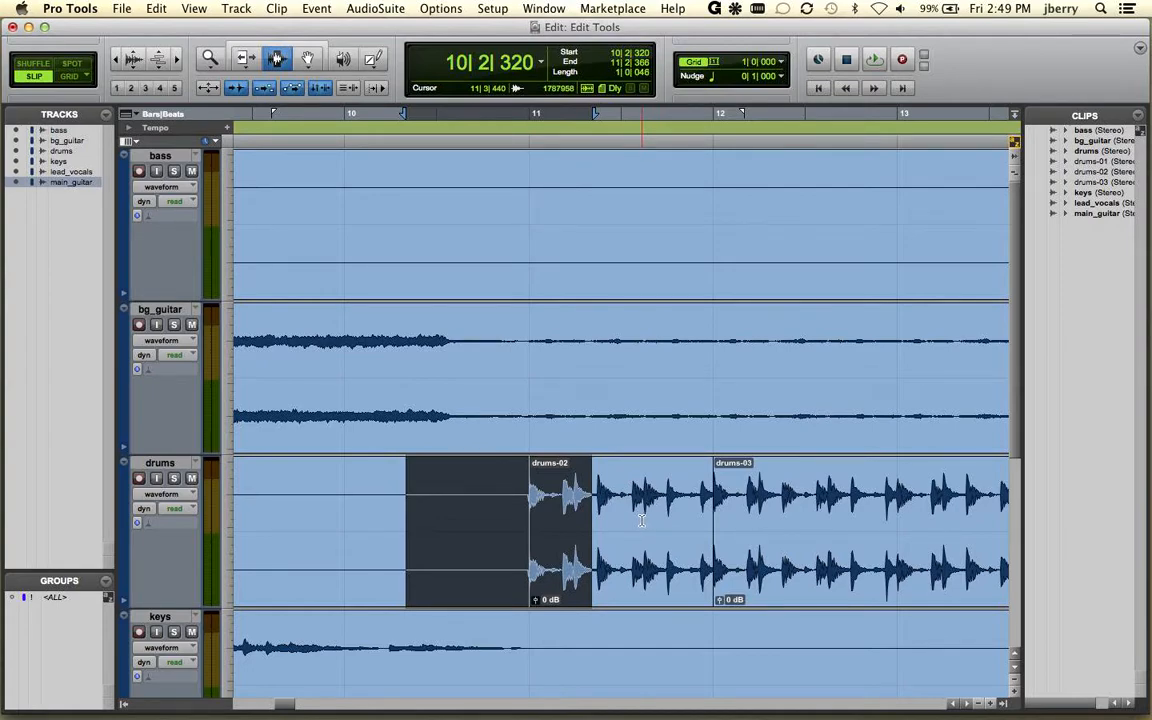
{"action": "left_click", "coordinate": [641, 519]}
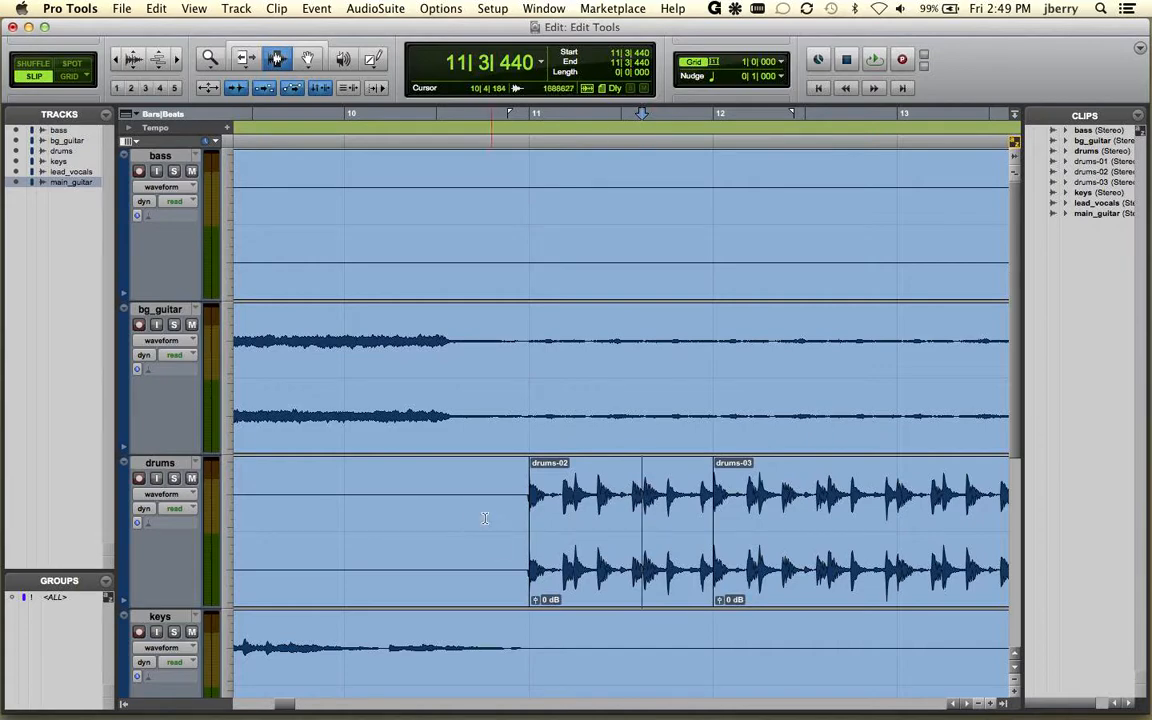
{"action": "left_click_drag", "start_coordinate": [452, 522], "coordinate": [680, 532]}
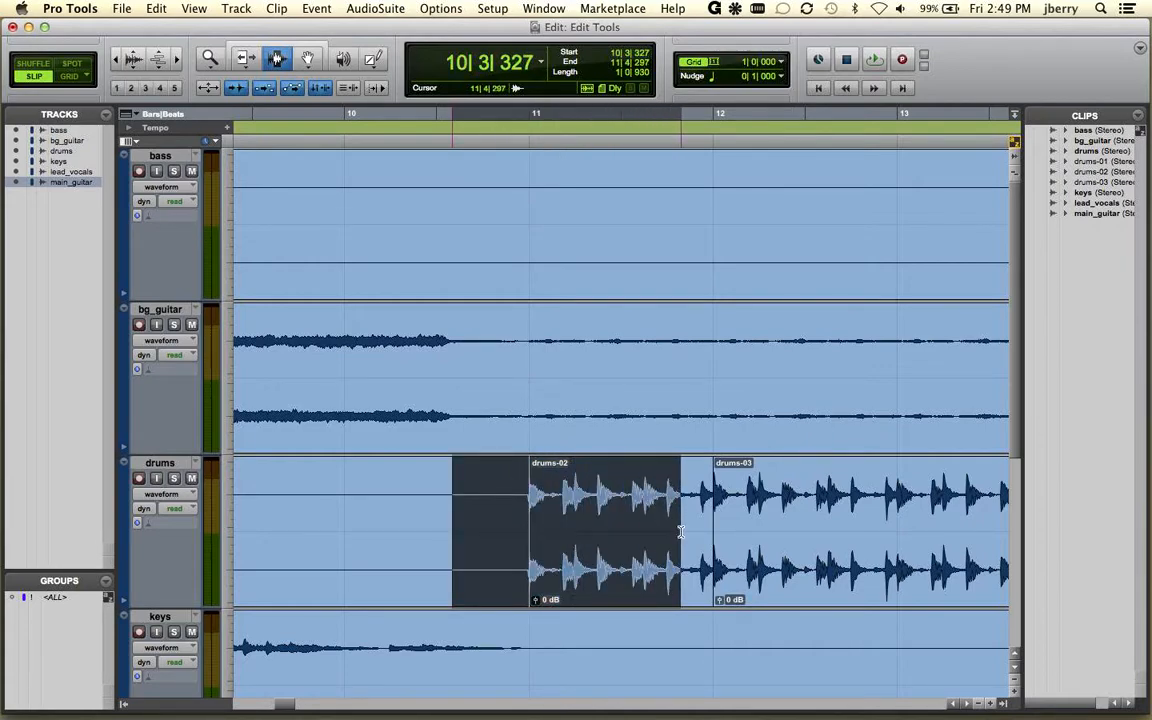
{"action": "left_click", "coordinate": [822, 512]}
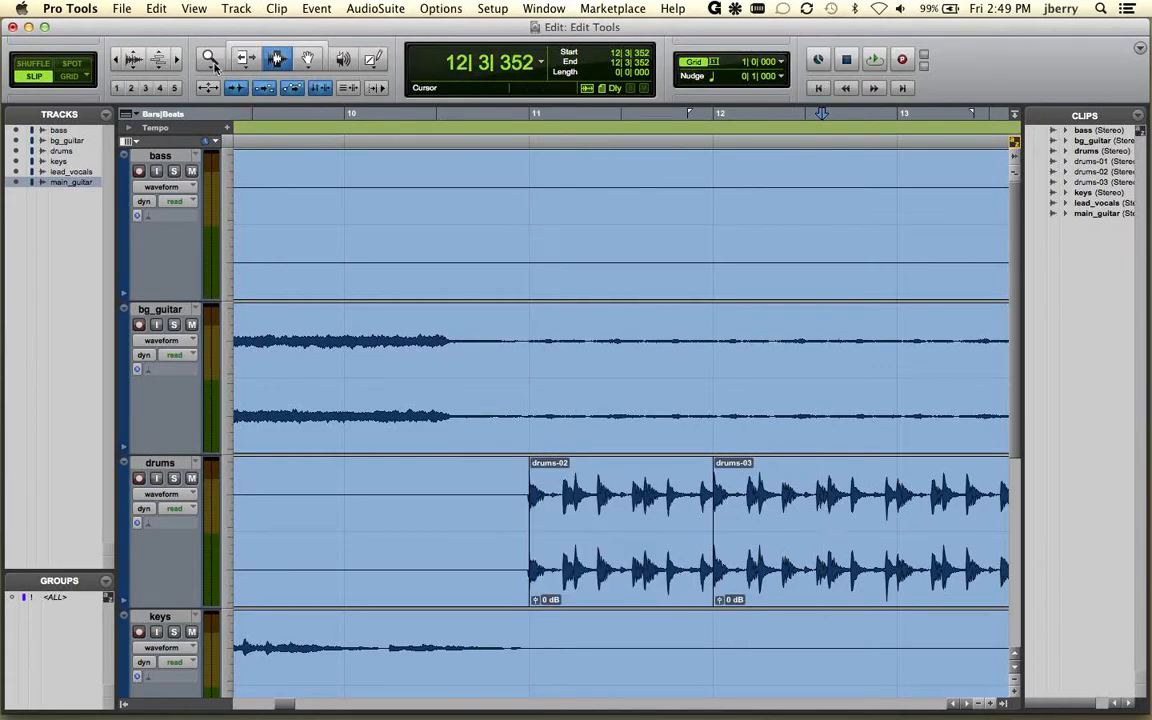
Restore the last edit selection on the drums track.
{"action": "left_click", "coordinate": [155, 10]}
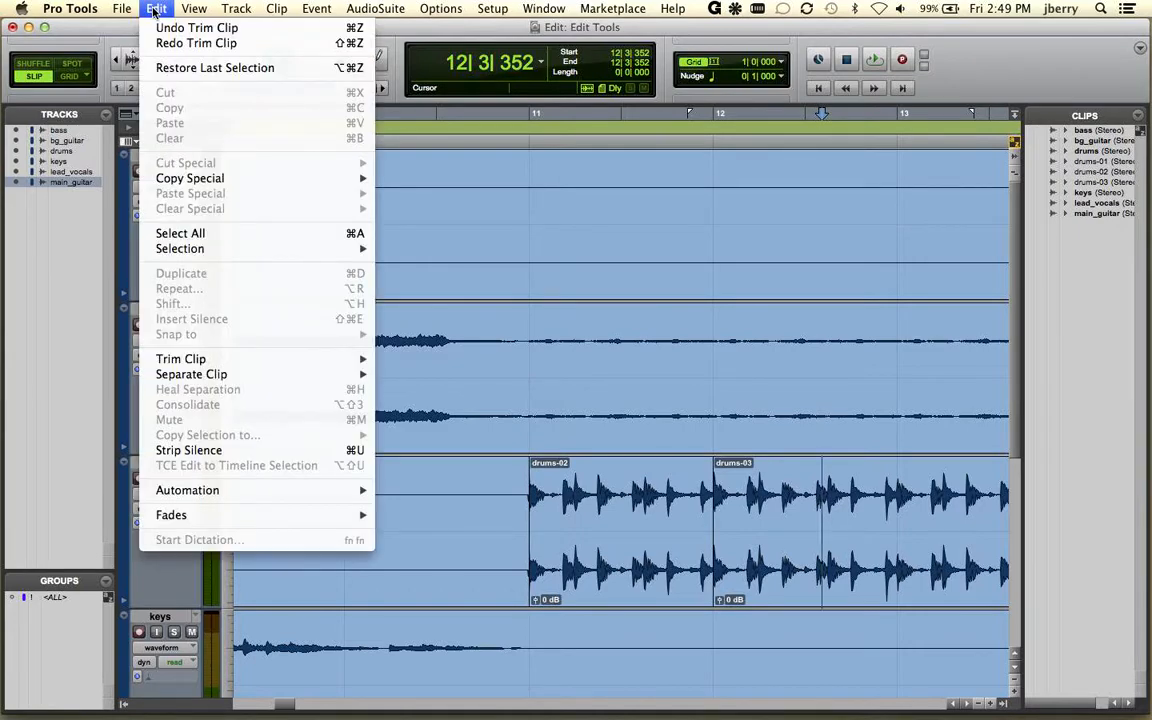
{"action": "left_click", "coordinate": [189, 68]}
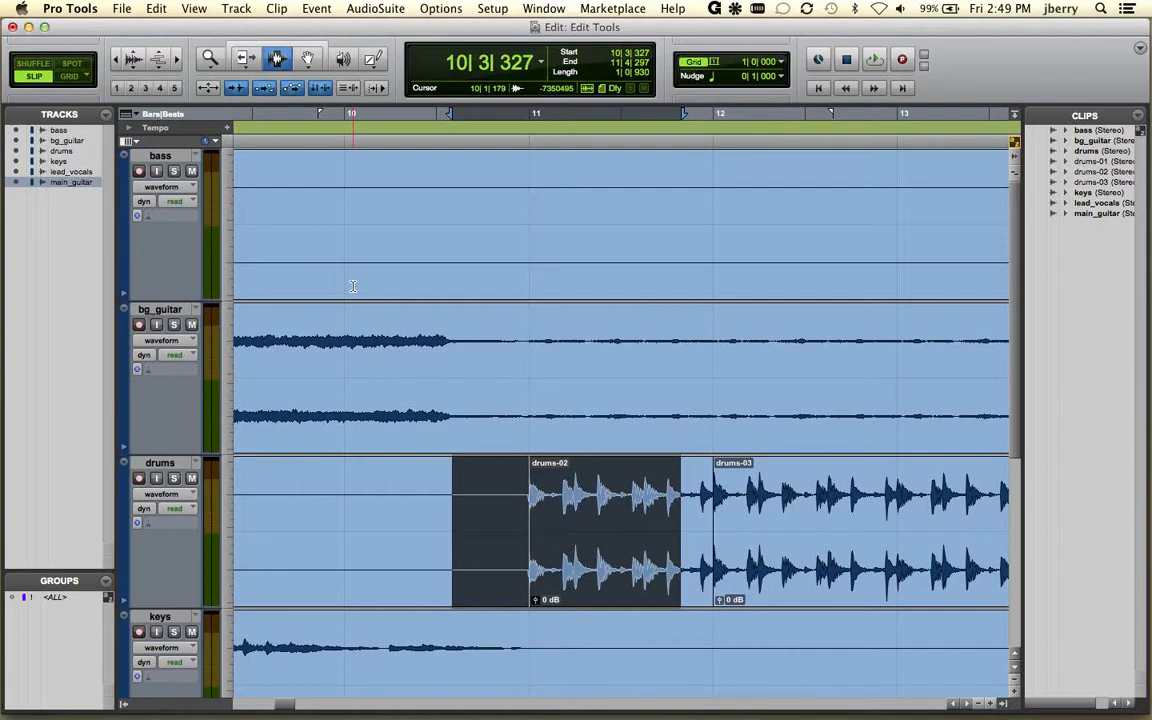
Place the cursor in drums-02 at about 11|2|333, and select the whole clip followed by every clip on the drums track.
{"action": "left_click", "coordinate": [590, 533]}
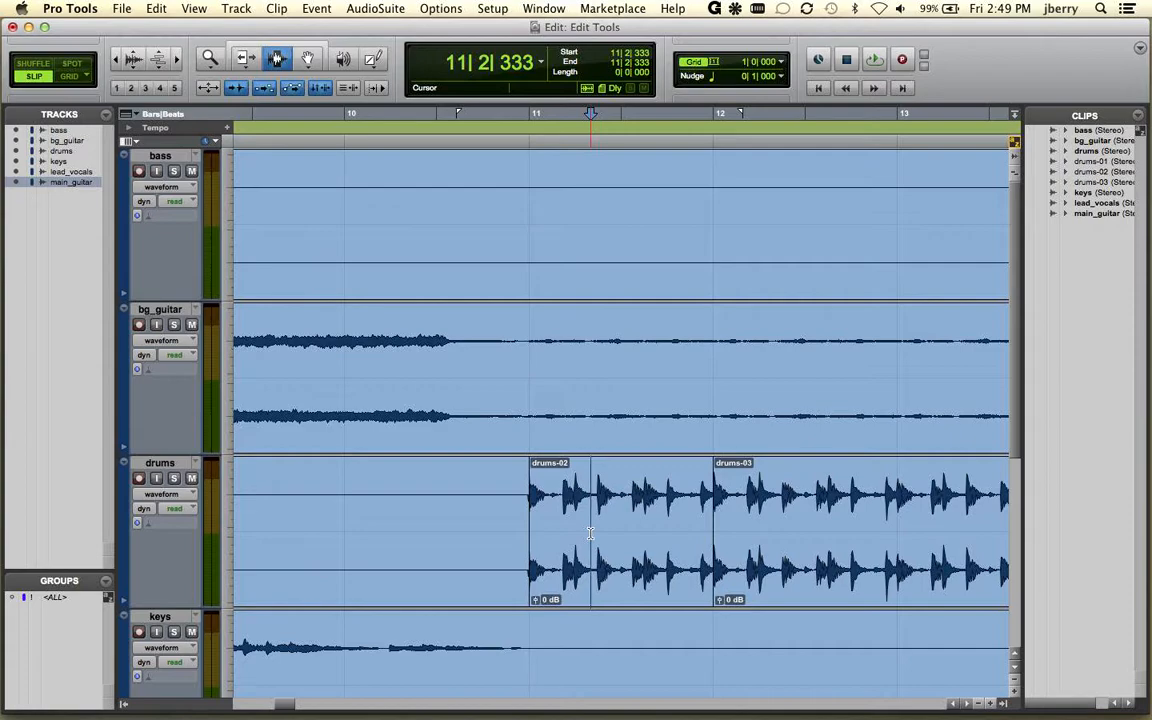
{"action": "double_click", "coordinate": [606, 525]}
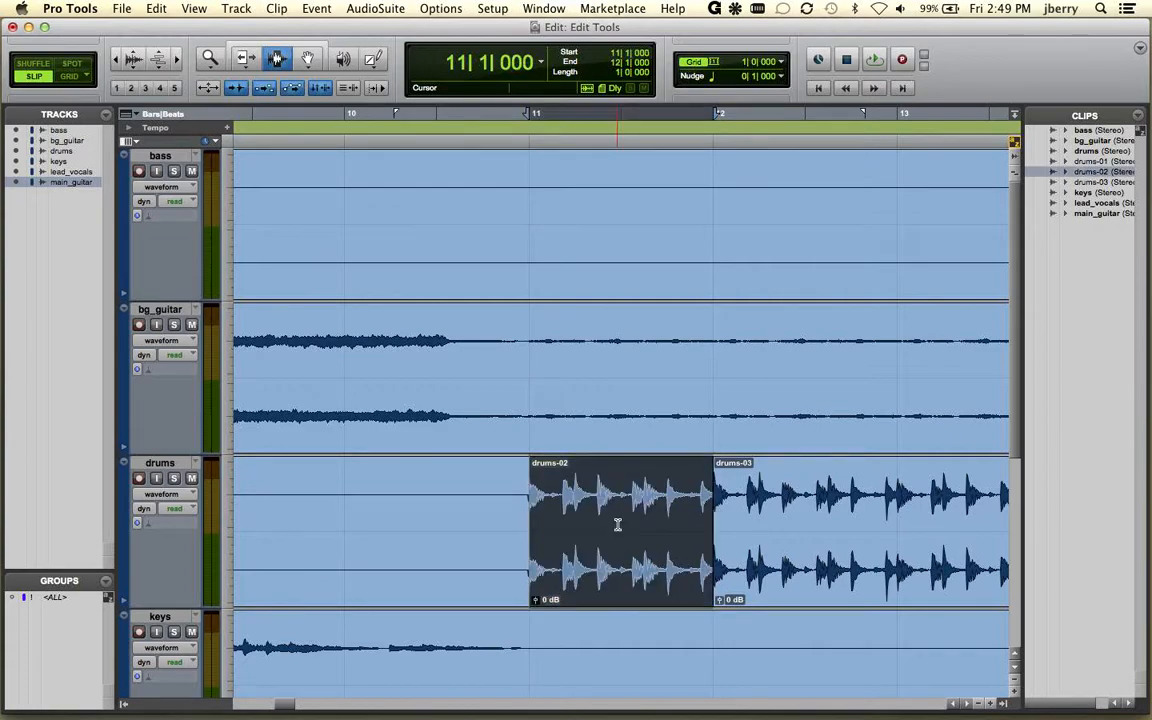
{"action": "left_click", "coordinate": [606, 500]}
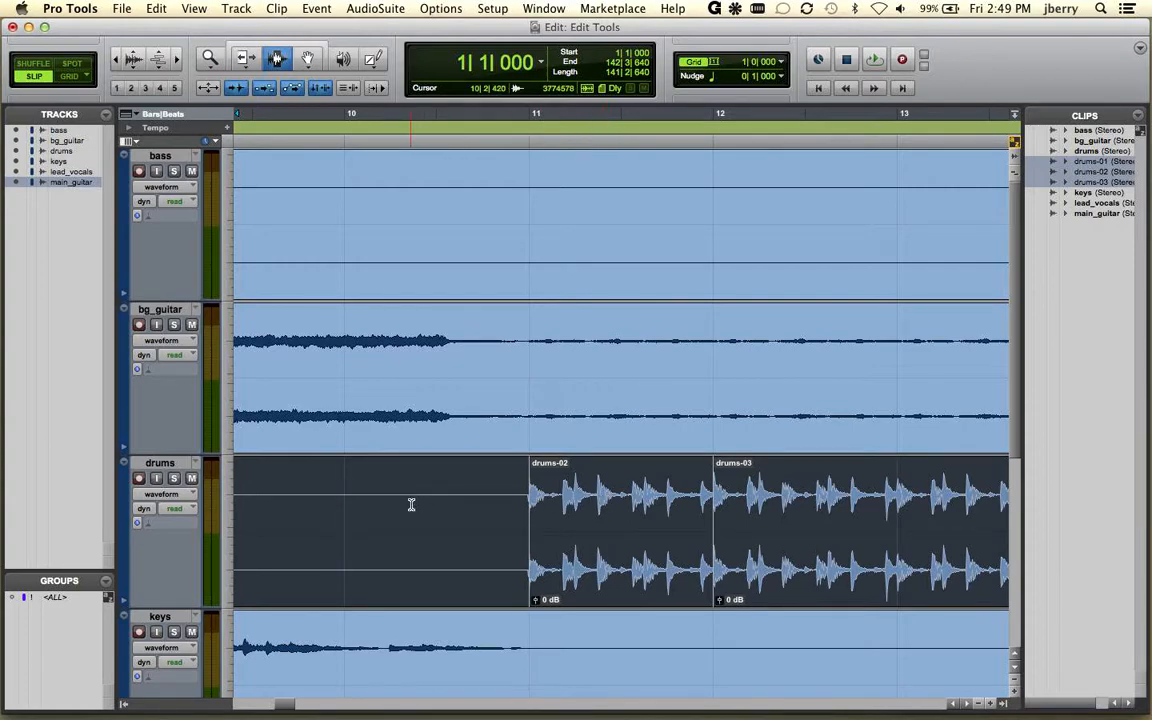
Select a drums range of about 10|2|103 to 11|4|247, and adjust its boundaries to about 10|2|687 and 11|4|080.
{"action": "left_click_drag", "start_coordinate": [395, 507], "coordinate": [678, 514]}
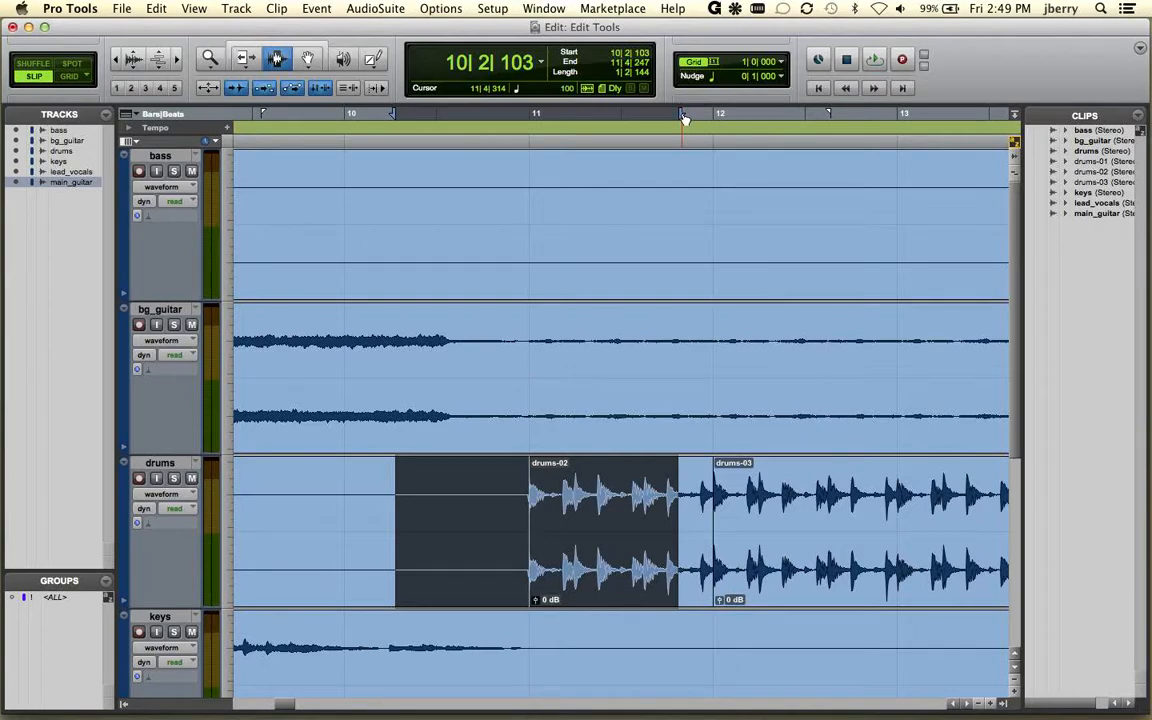
{"action": "mouse_move", "coordinate": [684, 118]}
{"action": "left_mouse_down"}
{"action": "mouse_move", "coordinate": [540, 138]}
{"action": "mouse_move", "coordinate": [622, 140]}
{"action": "left_mouse_up"}
{"action": "left_click_drag", "start_coordinate": [698, 497], "coordinate": [670, 518]}
{"action": "left_click_drag", "start_coordinate": [457, 510], "coordinate": [421, 516]}
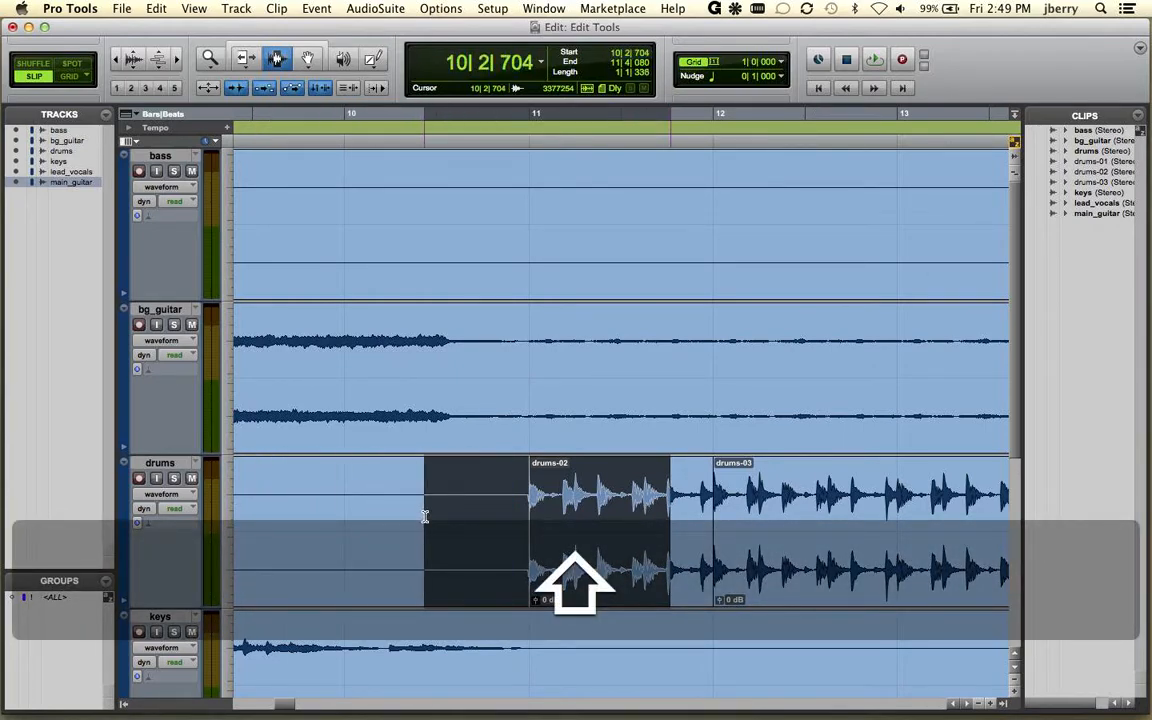
{"action": "left_click", "coordinate": [424, 516], "text": "shift"}
Activate the Grabber in Spot mode, and open and cancel the Spot dialog for the bg_guitar clip.
{"action": "key", "text": "F3"}
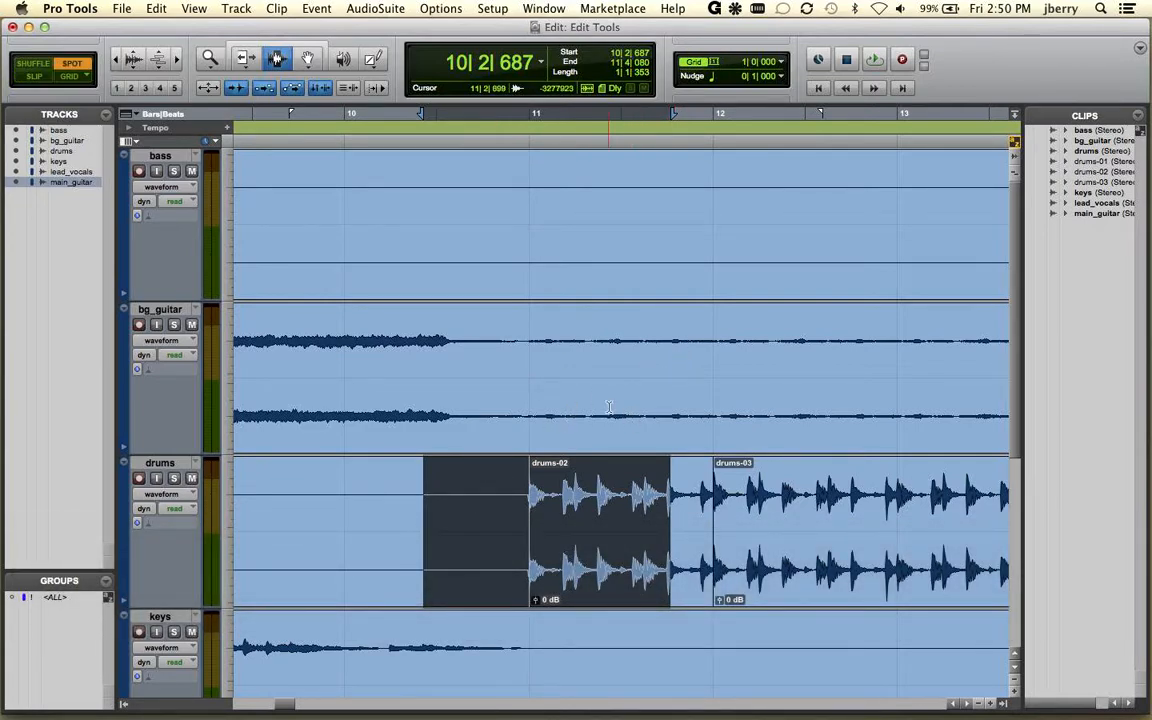
{"action": "left_click", "coordinate": [306, 58]}
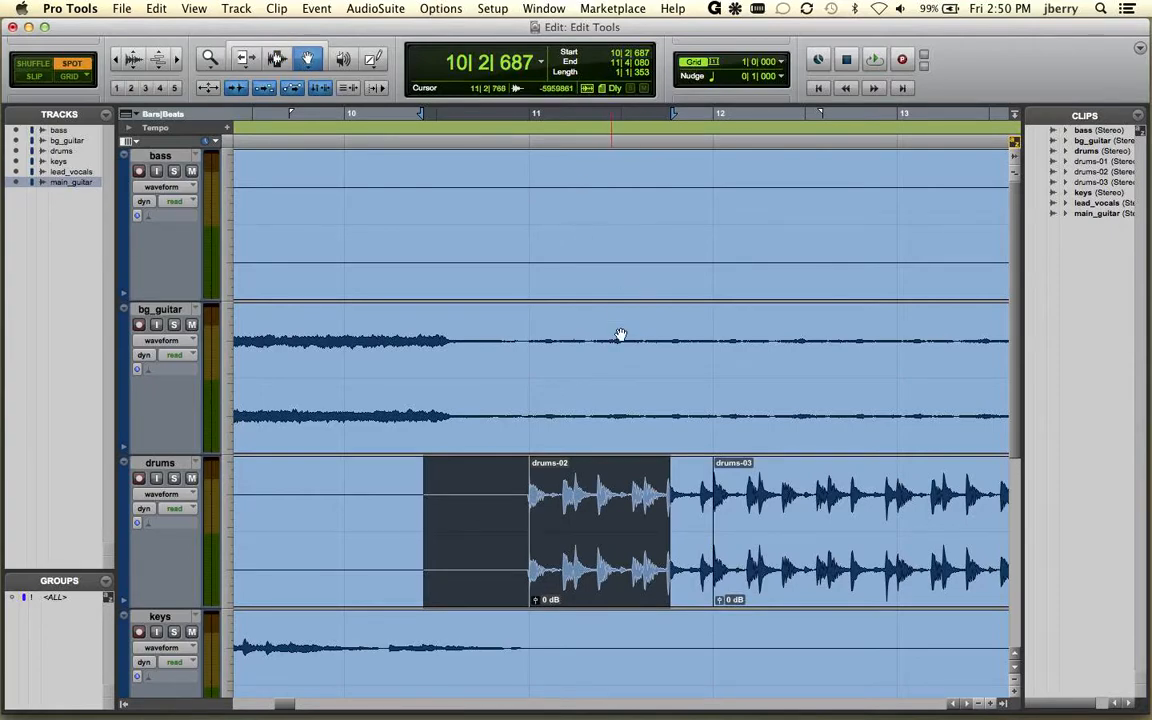
{"action": "left_click", "coordinate": [618, 420]}
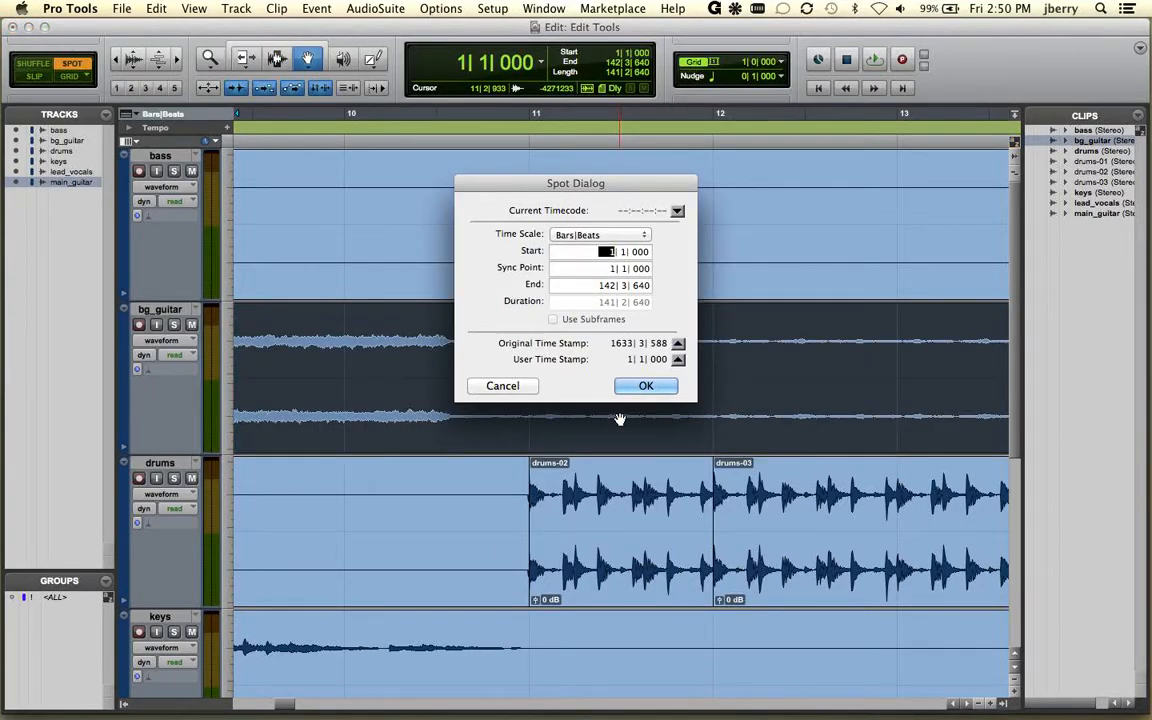
{"action": "left_click", "coordinate": [503, 388]}
Switch to Grid mode and select individual bg_guitar and drums clips in turn with the Grabber, ending with drums-02.
{"action": "key", "text": "F4"}
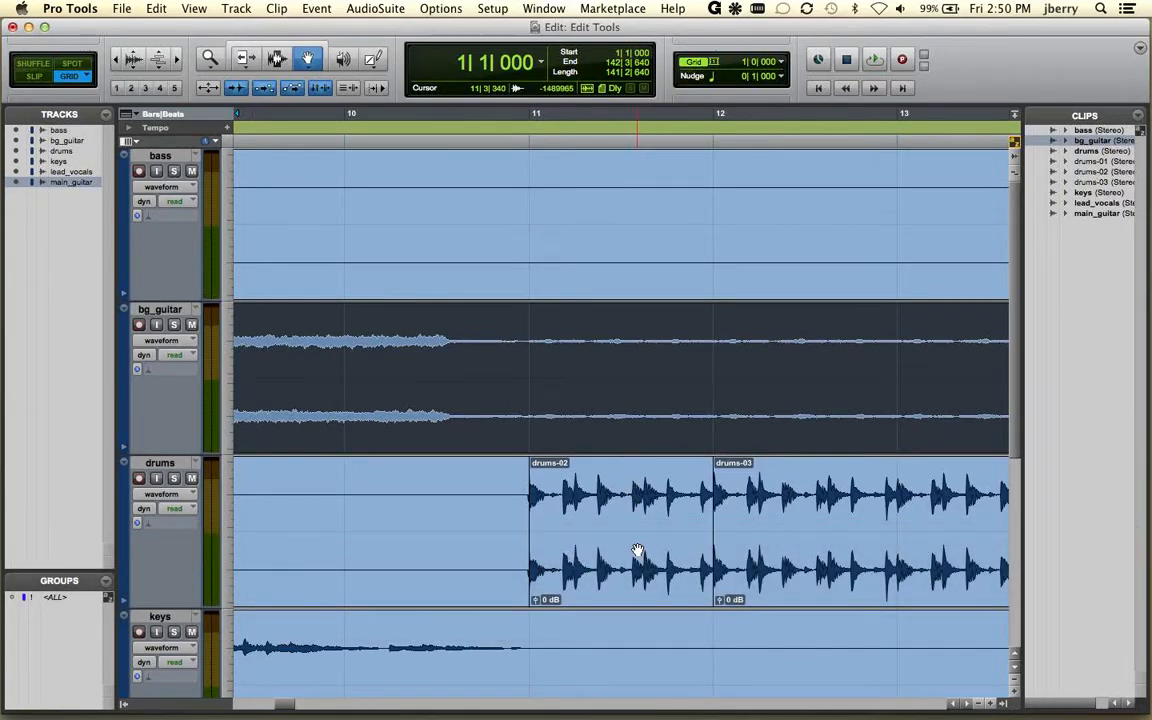
{"action": "left_click", "coordinate": [634, 549]}
{"action": "left_click", "coordinate": [625, 402]}
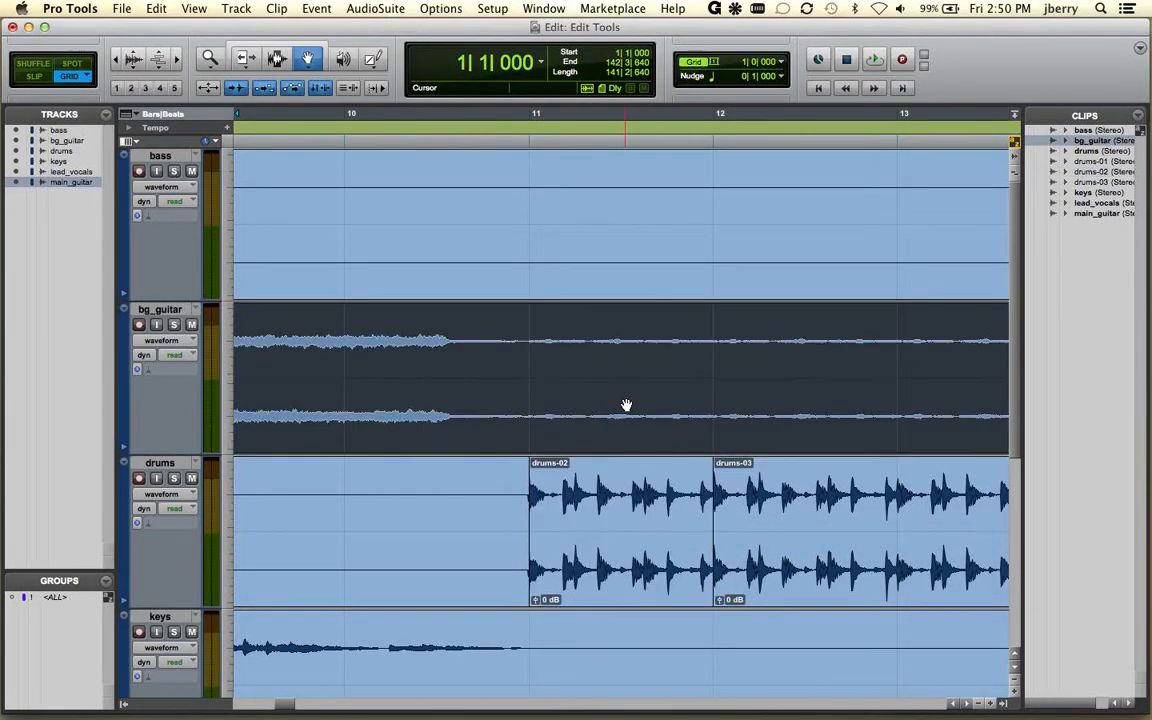
{"action": "left_click", "coordinate": [751, 557]}
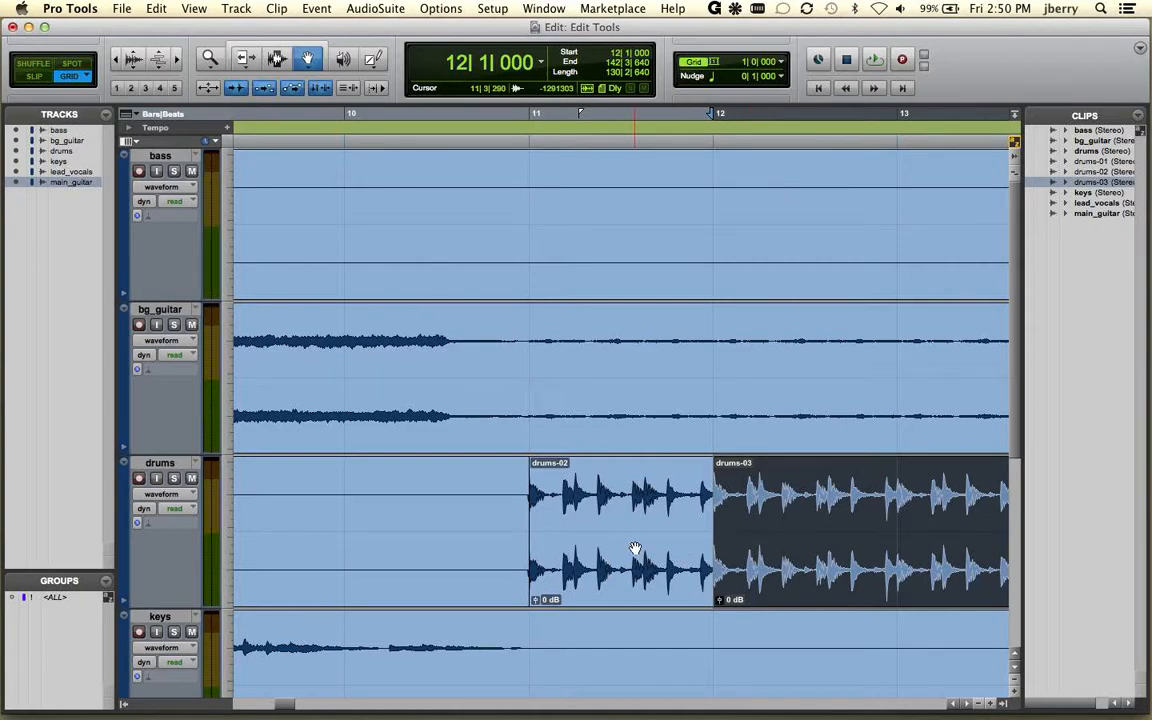
{"action": "left_click", "coordinate": [590, 547]}
{"action": "left_click", "coordinate": [468, 540]}
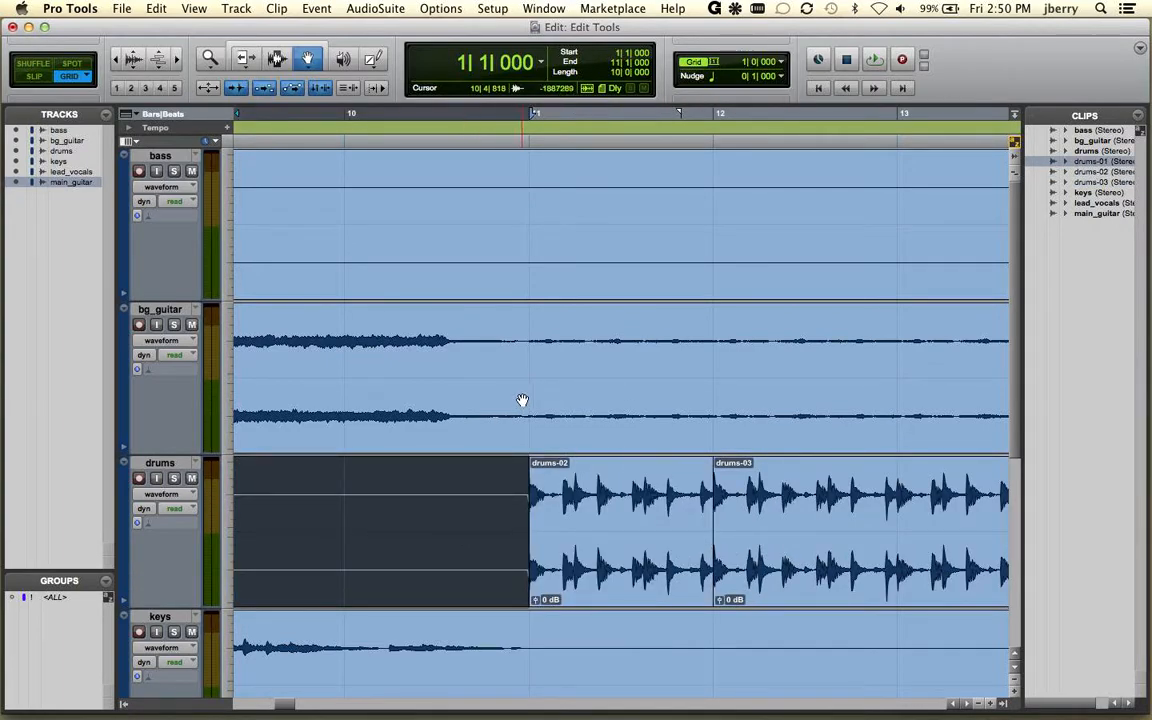
{"action": "left_click", "coordinate": [603, 388]}
{"action": "left_click", "coordinate": [612, 557]}
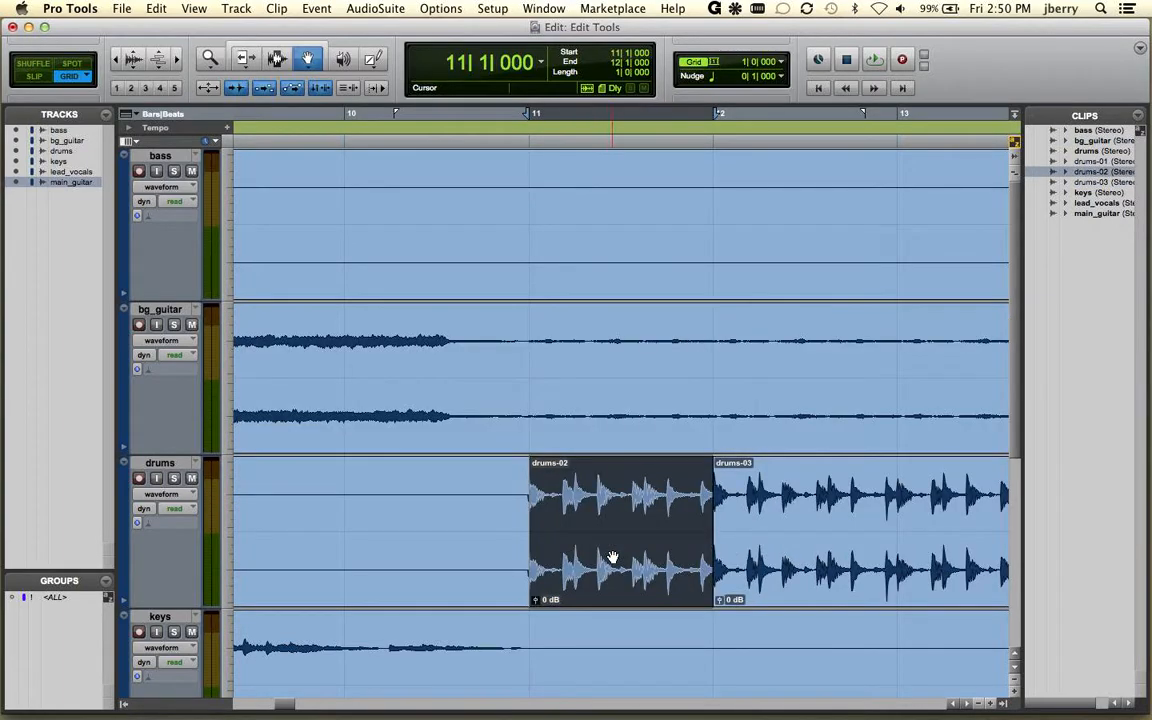
Open the naming dialog for the drums-02 clip and cancel it.
{"action": "double_click", "coordinate": [630, 551]}
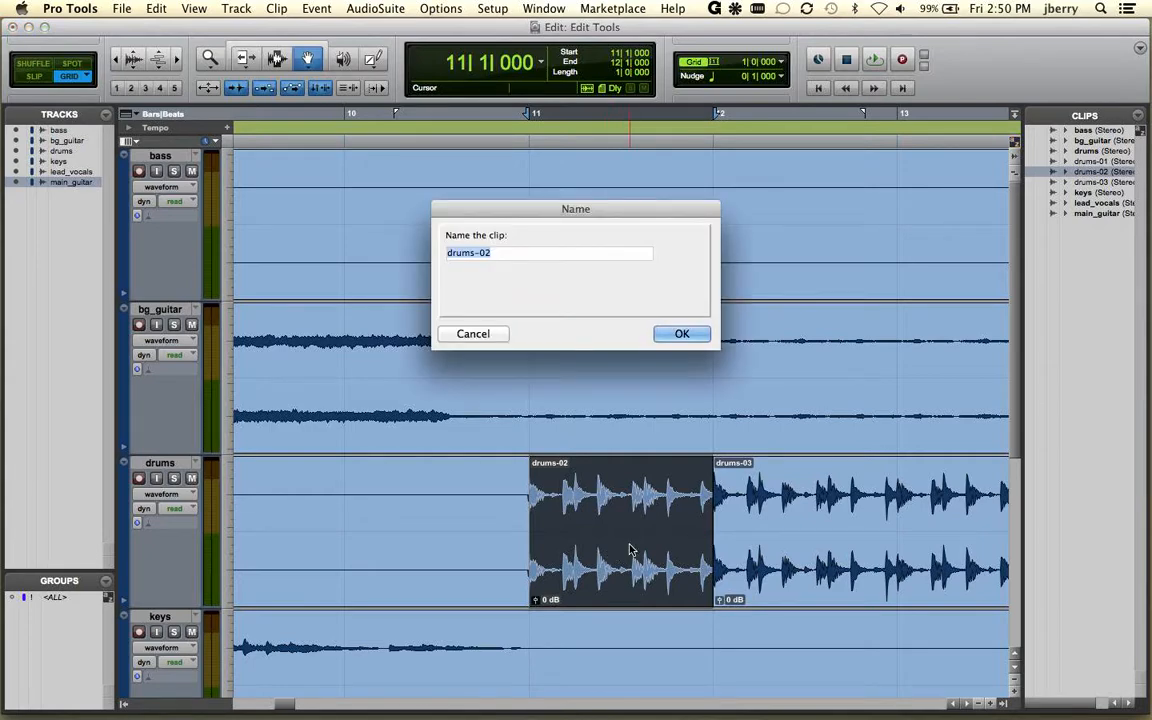
{"action": "left_click", "coordinate": [486, 335]}
Extend the clip selection from drums-02 to the bg_guitar and bass tracks.
{"action": "key", "text": "super+bracketleft"}
{"action": "key", "text": "super+bracketleft"}
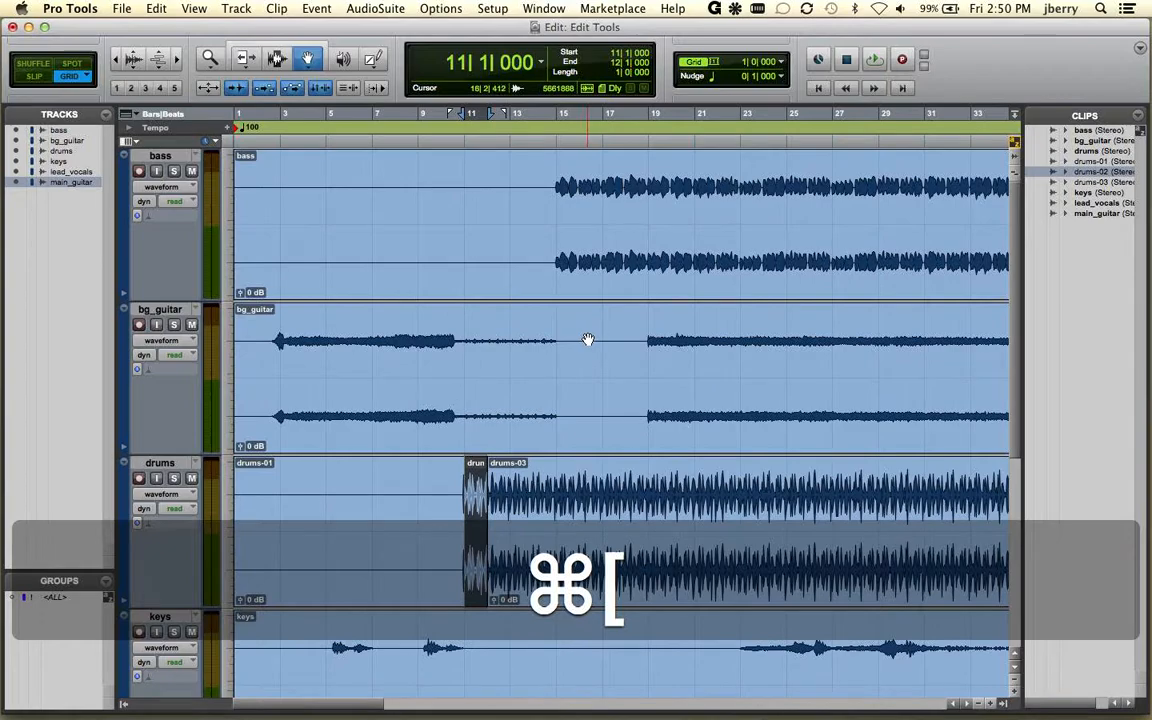
{"action": "left_click", "coordinate": [593, 342], "text": "shift"}
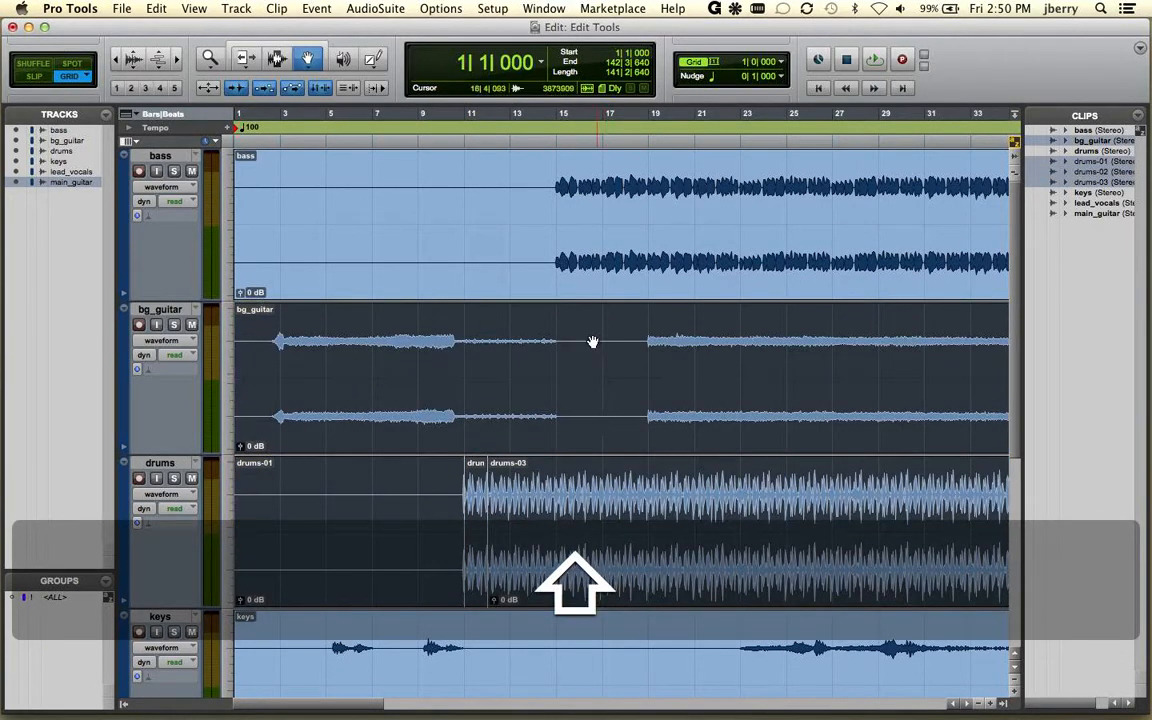
{"action": "left_click", "coordinate": [569, 278], "text": "shift"}
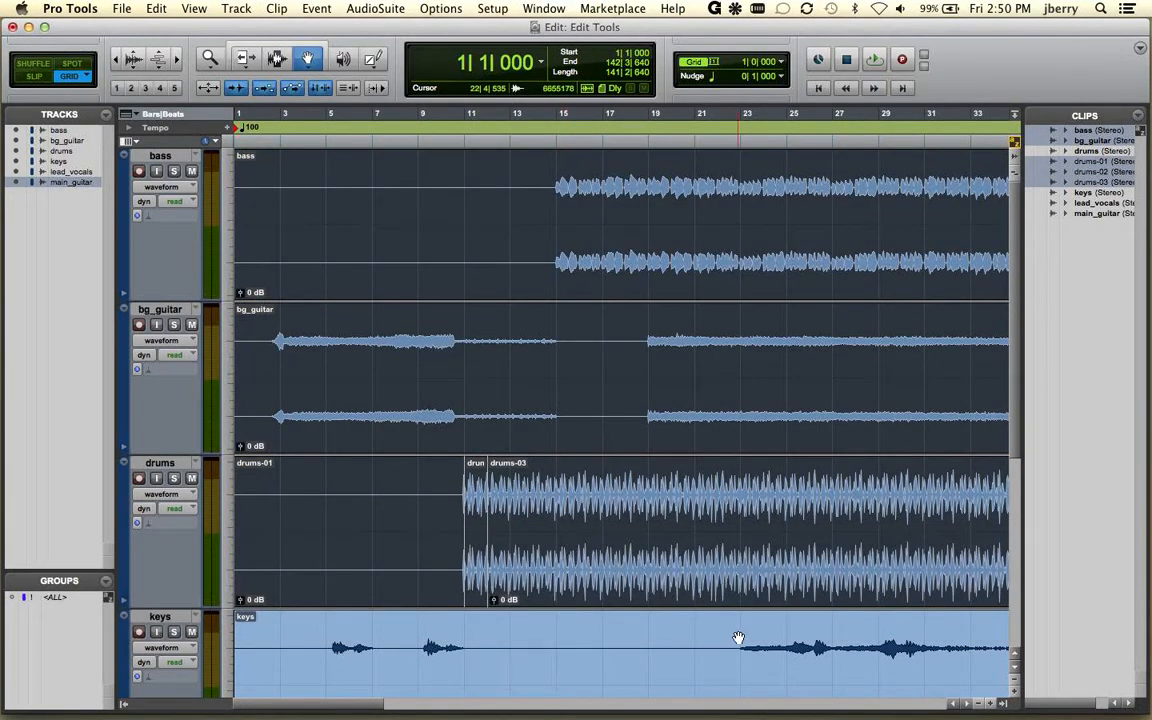
Select the keys, bg_guitar and drums-02 clips in turn, and fit the drums-02 clip to the edit window's width.
{"action": "left_click", "coordinate": [738, 639]}
{"action": "left_click", "coordinate": [558, 365]}
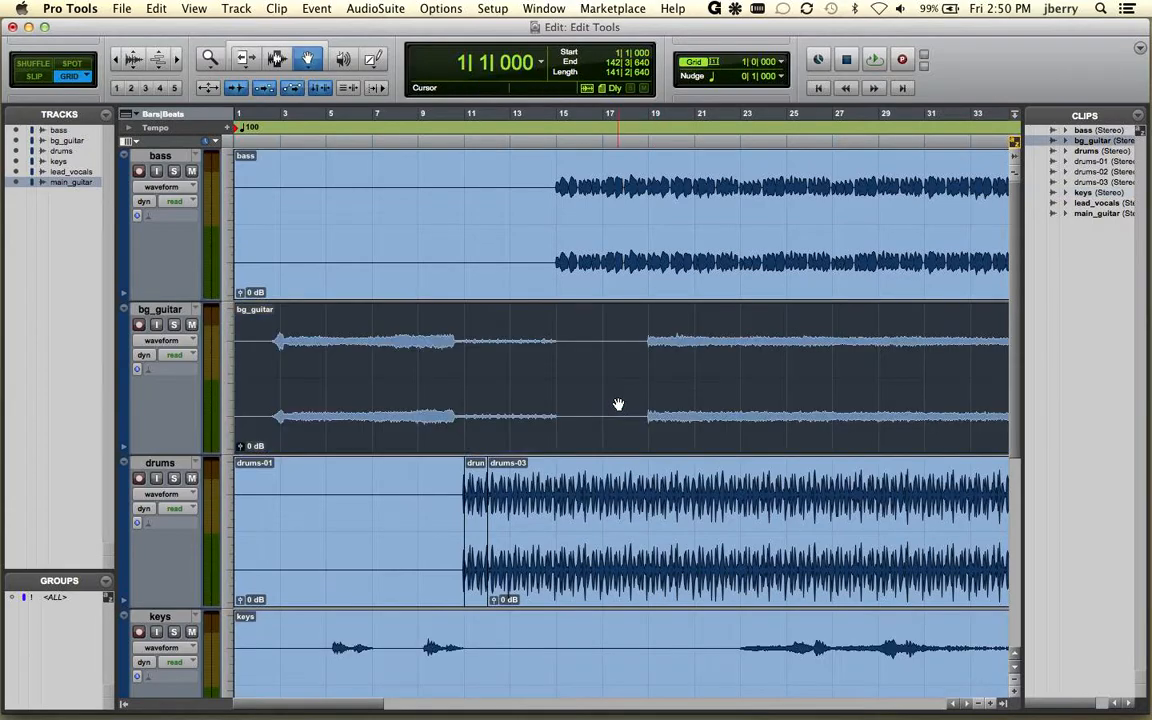
{"action": "left_click", "coordinate": [477, 538]}
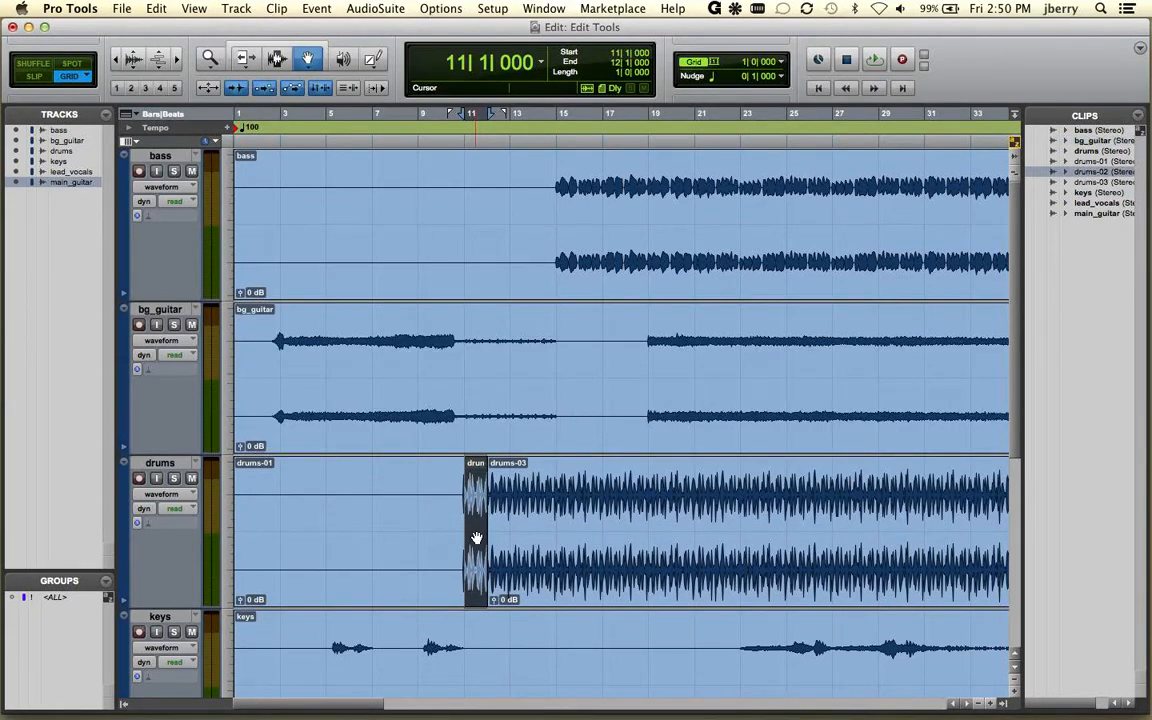
{"action": "key", "text": "alt+f"}
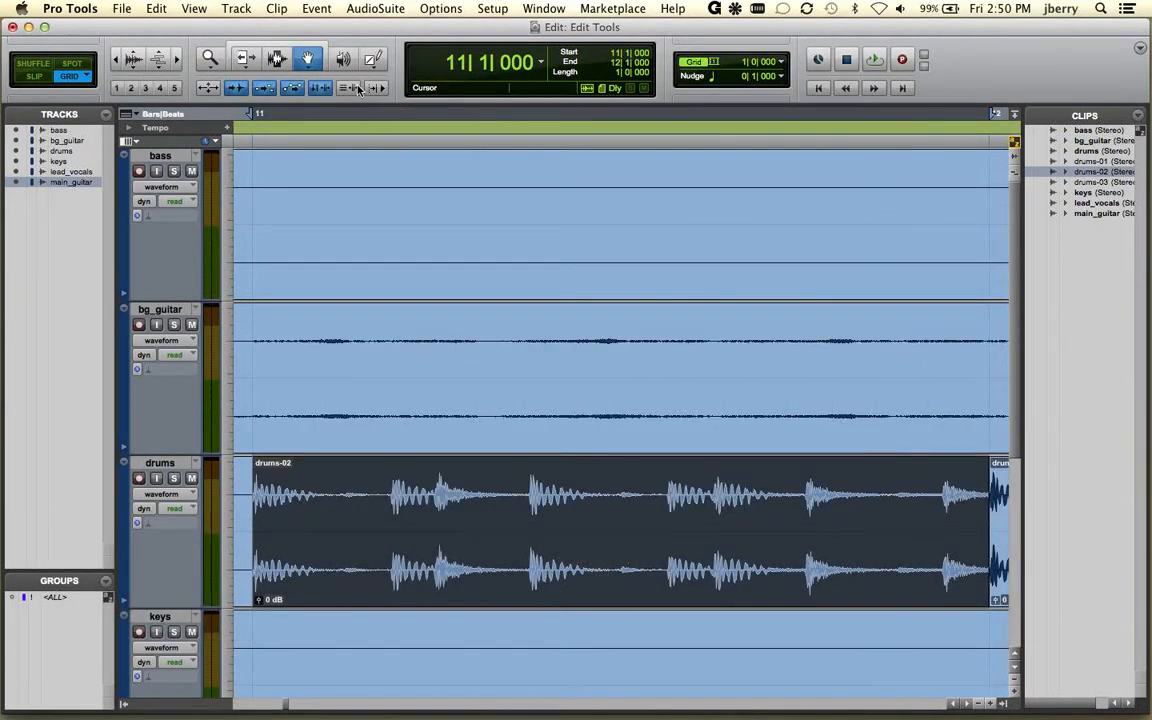
Switch to Slip mode and scrub through the drum hits on the drums track with the Scrubber, starting around 11|2|420.
{"action": "left_click", "coordinate": [343, 58]}
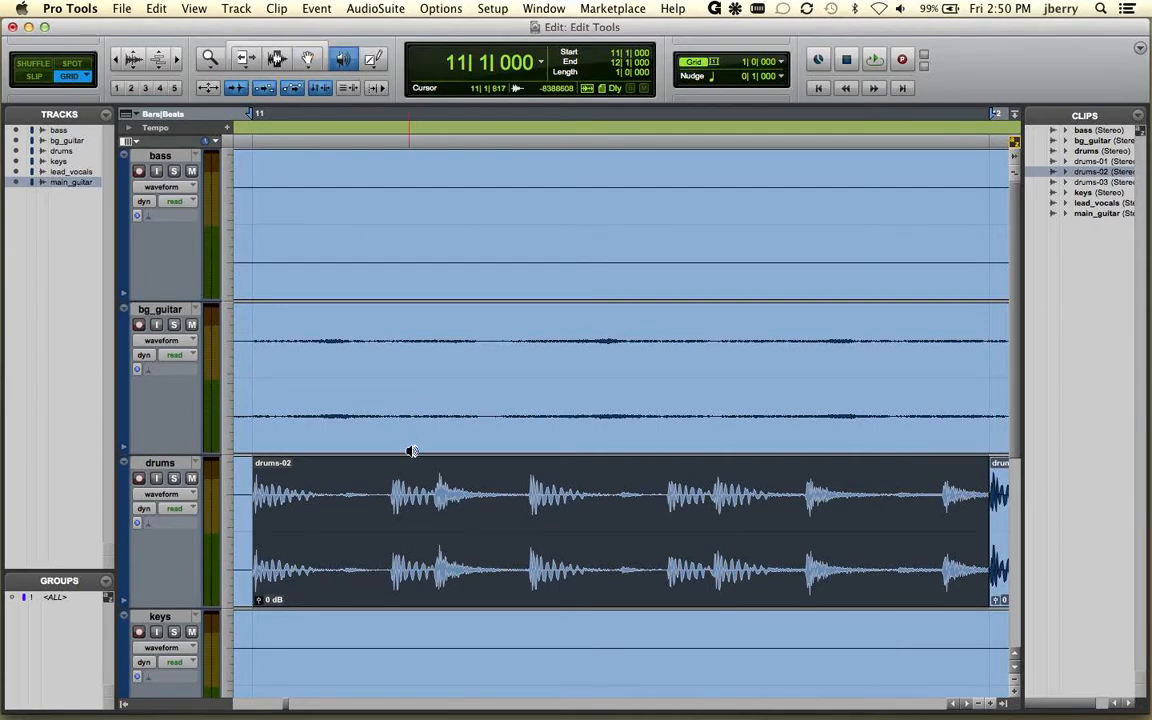
{"action": "key", "text": "F2"}
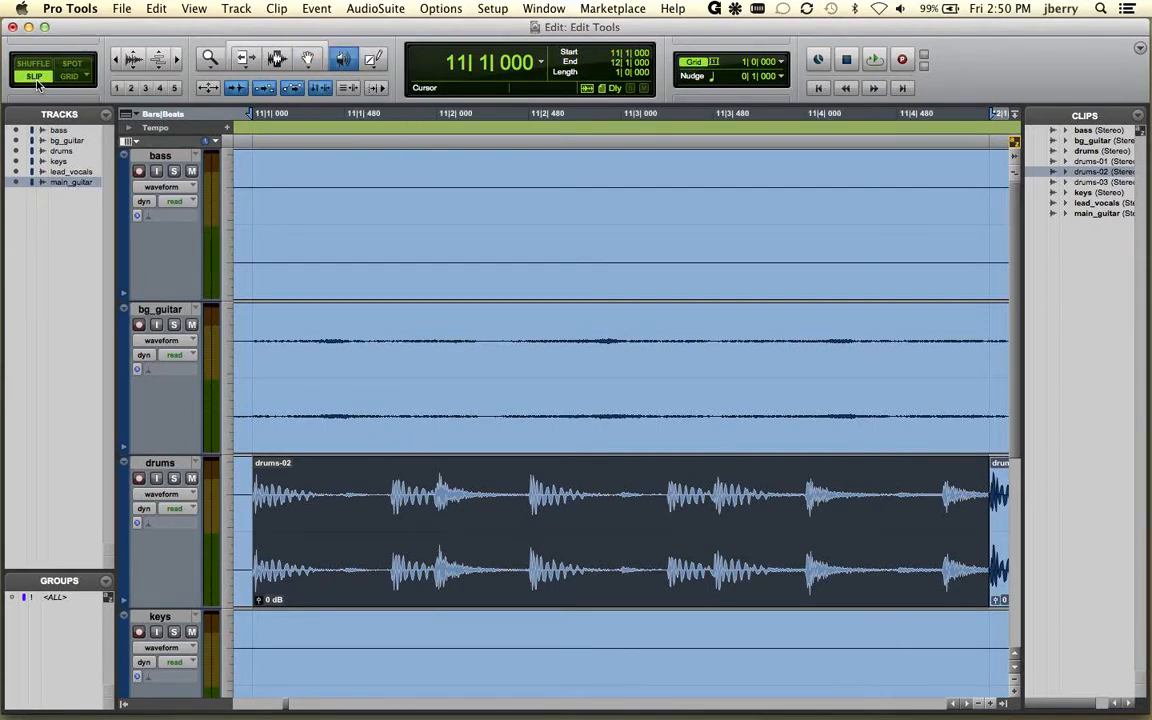
{"action": "left_click_drag", "start_coordinate": [522, 532], "coordinate": [574, 532]}
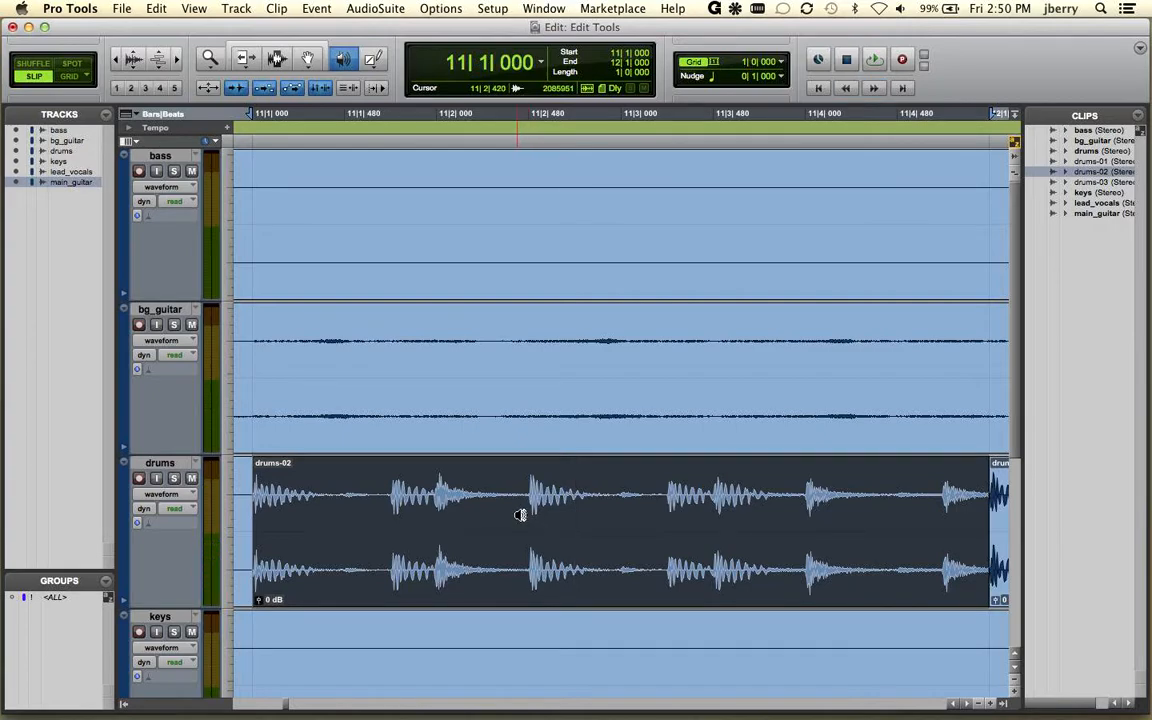
{"action": "left_click_drag", "start_coordinate": [527, 524], "coordinate": [669, 514]}
{"action": "left_click_drag", "start_coordinate": [438, 513], "coordinate": [443, 511]}
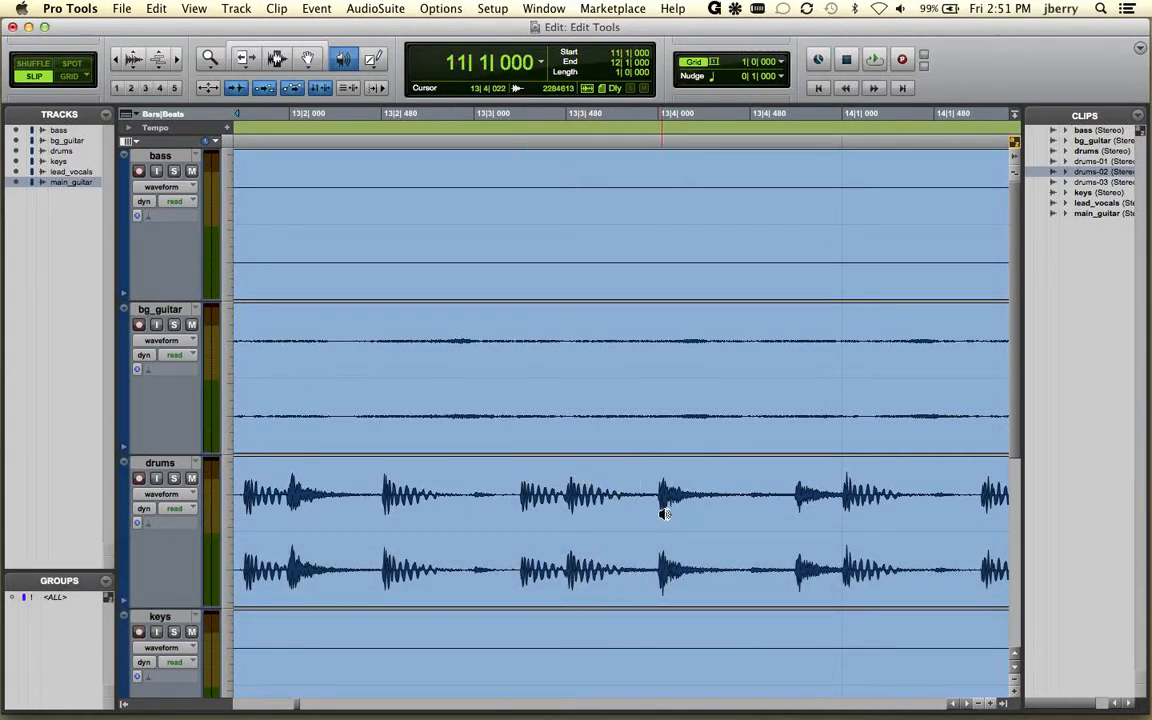
{"action": "mouse_move", "coordinate": [658, 515]}
{"action": "left_mouse_down"}
{"action": "mouse_move", "coordinate": [676, 515]}
{"action": "mouse_move", "coordinate": [625, 515]}
{"action": "mouse_move", "coordinate": [681, 515]}
{"action": "mouse_move", "coordinate": [658, 514]}
{"action": "left_mouse_up"}
Redraw the upper channel's waveform with the Pencil at the start of drums-02, between about 11|1|002 and 11|1|010.
{"action": "key", "text": "F10"}
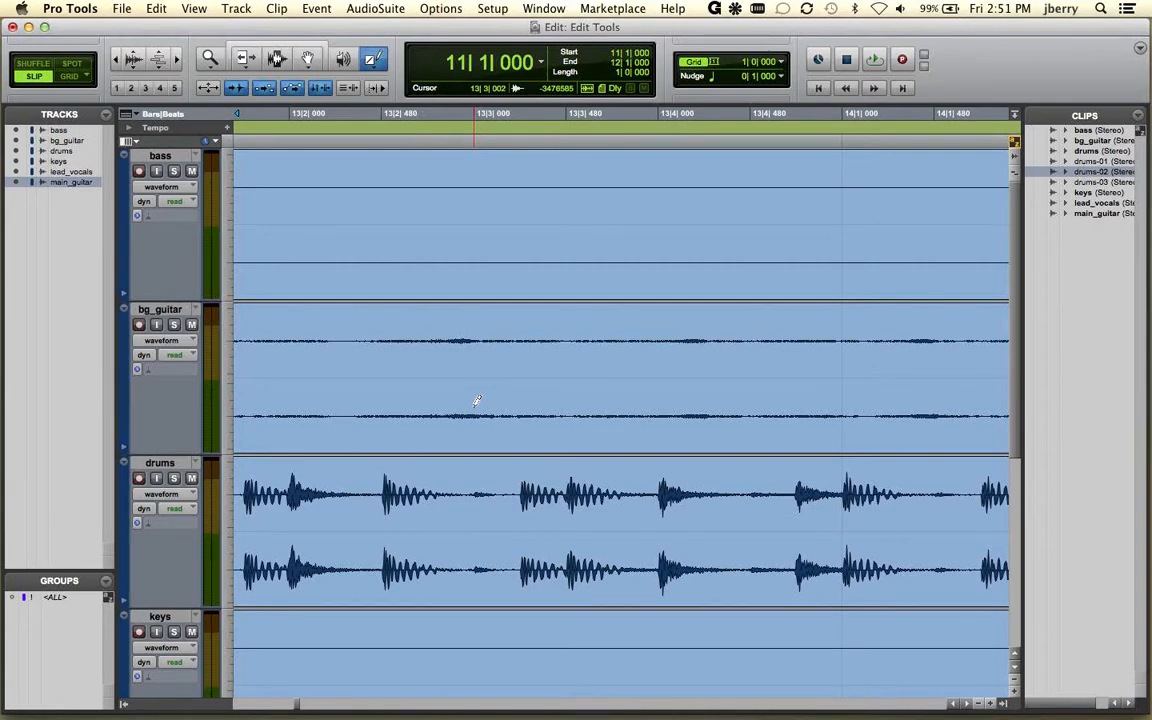
{"action": "key", "text": "ctrl+bracketleft"}
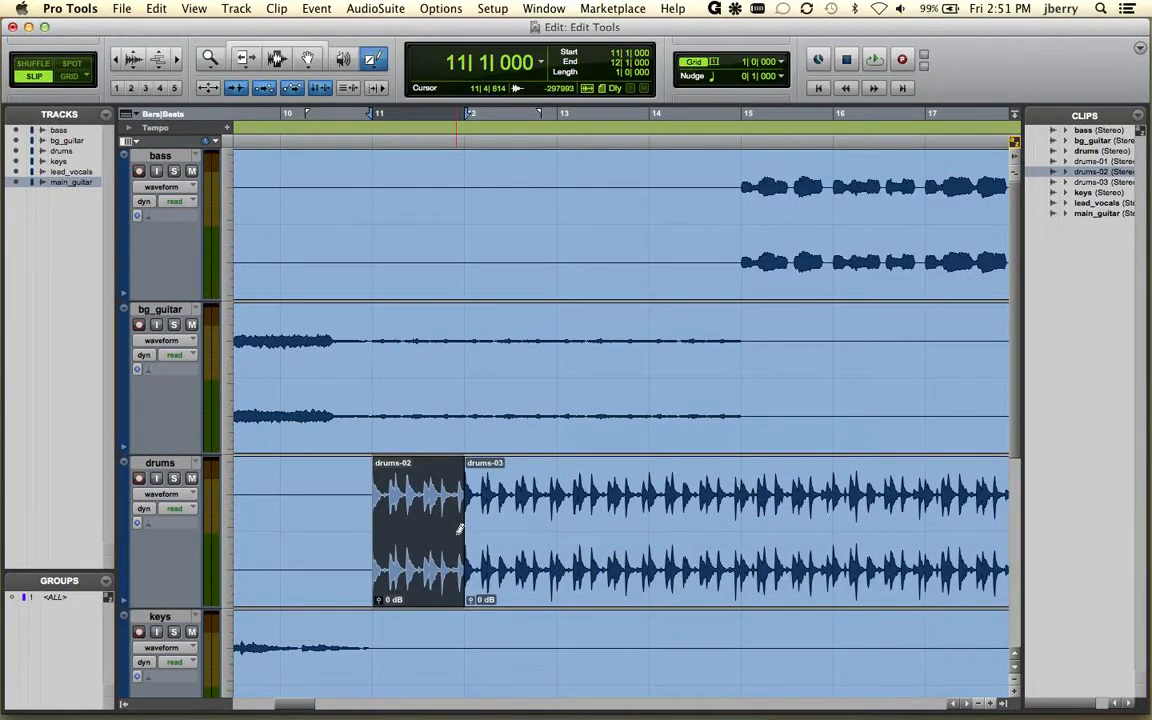
{"action": "key", "text": "alt+g"}
{"action": "key", "text": "alt+f"}
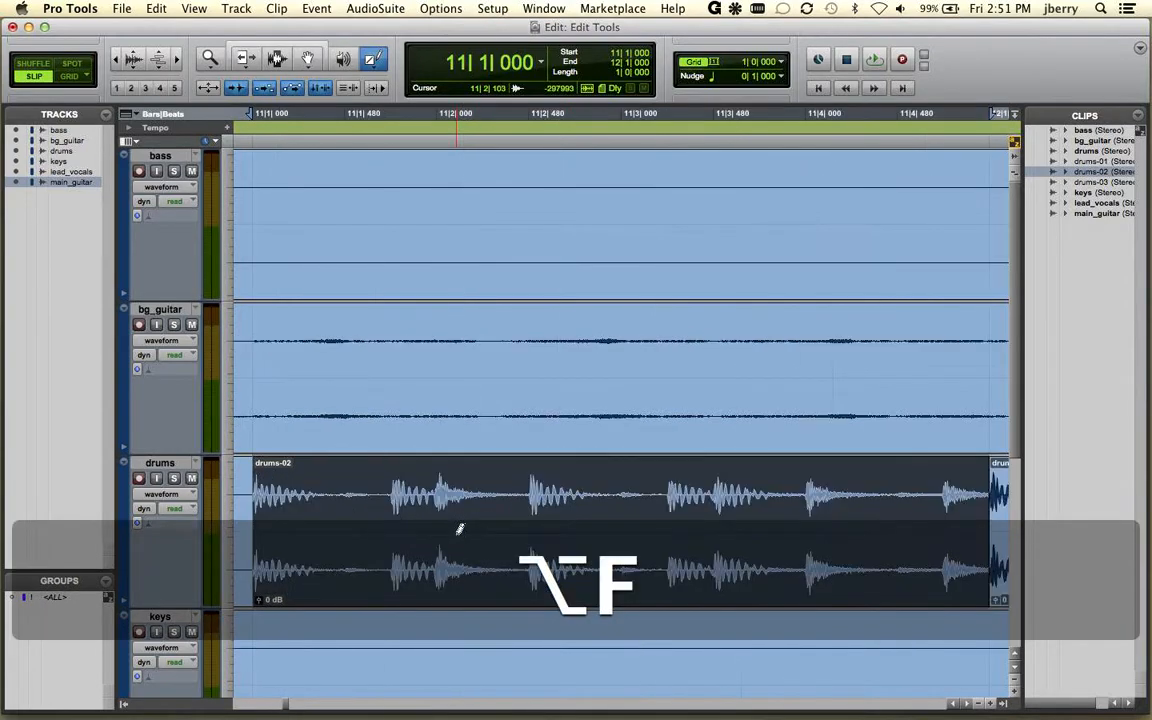
{"action": "key", "text": "ctrl+bracketright"}
{"action": "key", "text": "ctrl+bracketright"}
{"action": "key", "text": "ctrl+bracketright"}
{"action": "key", "text": "ctrl+bracketright"}
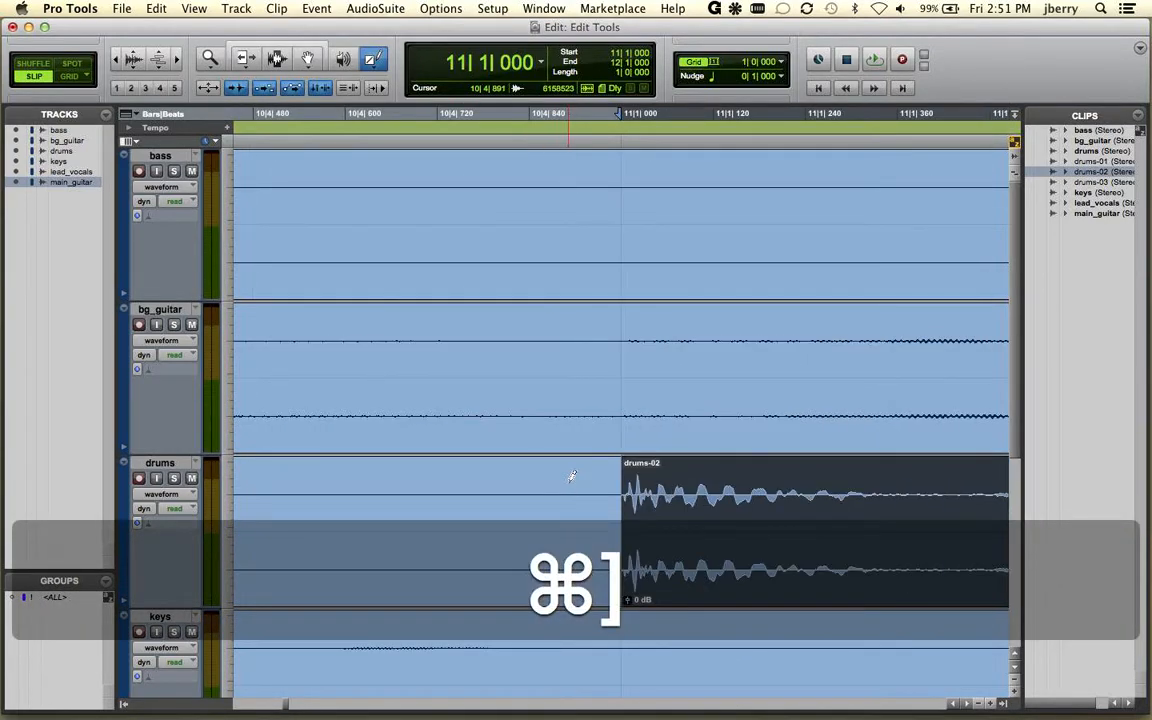
{"action": "key", "text": "ctrl+bracketright"}
{"action": "key", "text": "ctrl+bracketright"}
{"action": "key", "text": "ctrl+bracketright"}
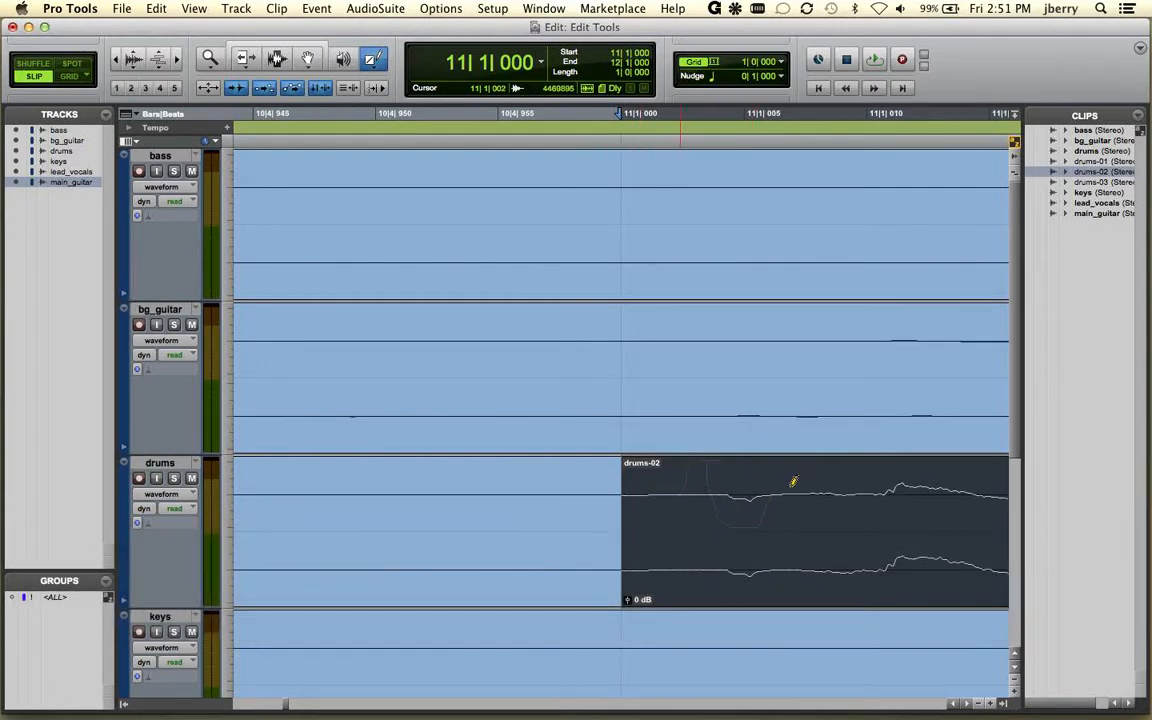
{"action": "left_click_drag", "start_coordinate": [841, 483], "coordinate": [867, 490]}
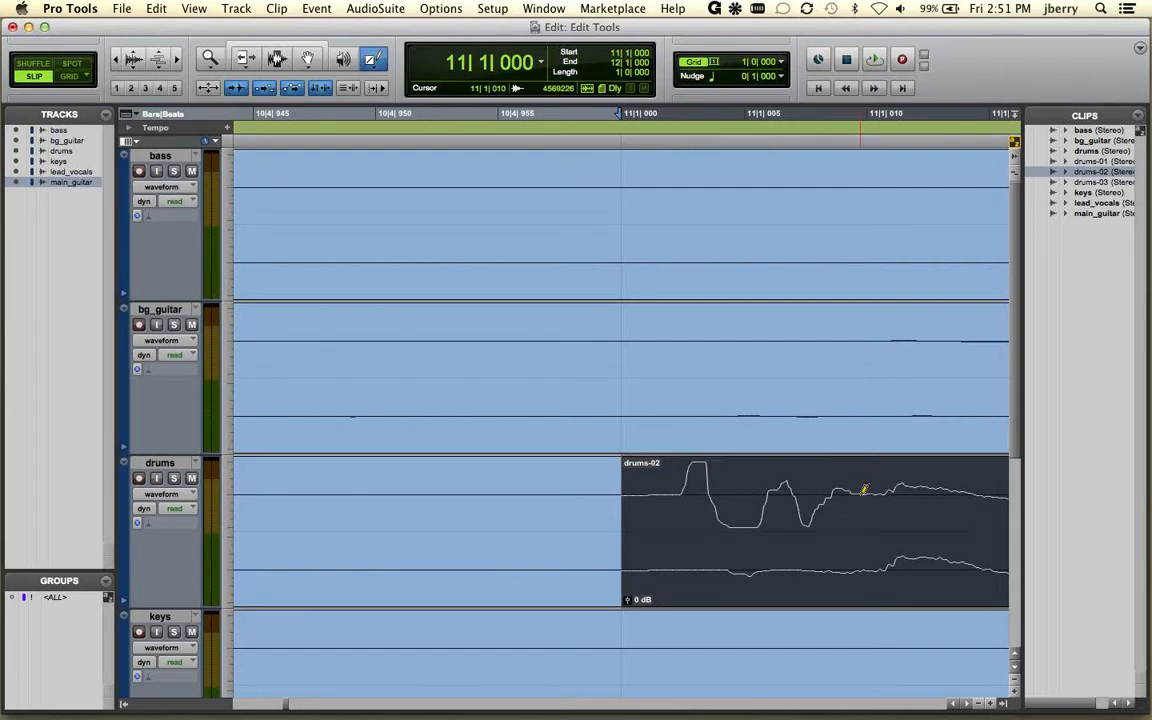
Examine the redrawn waveform at the start of drums-02 at different zoom levels.
{"action": "left_click", "coordinate": [966, 705]}
{"action": "left_click", "coordinate": [966, 705]}
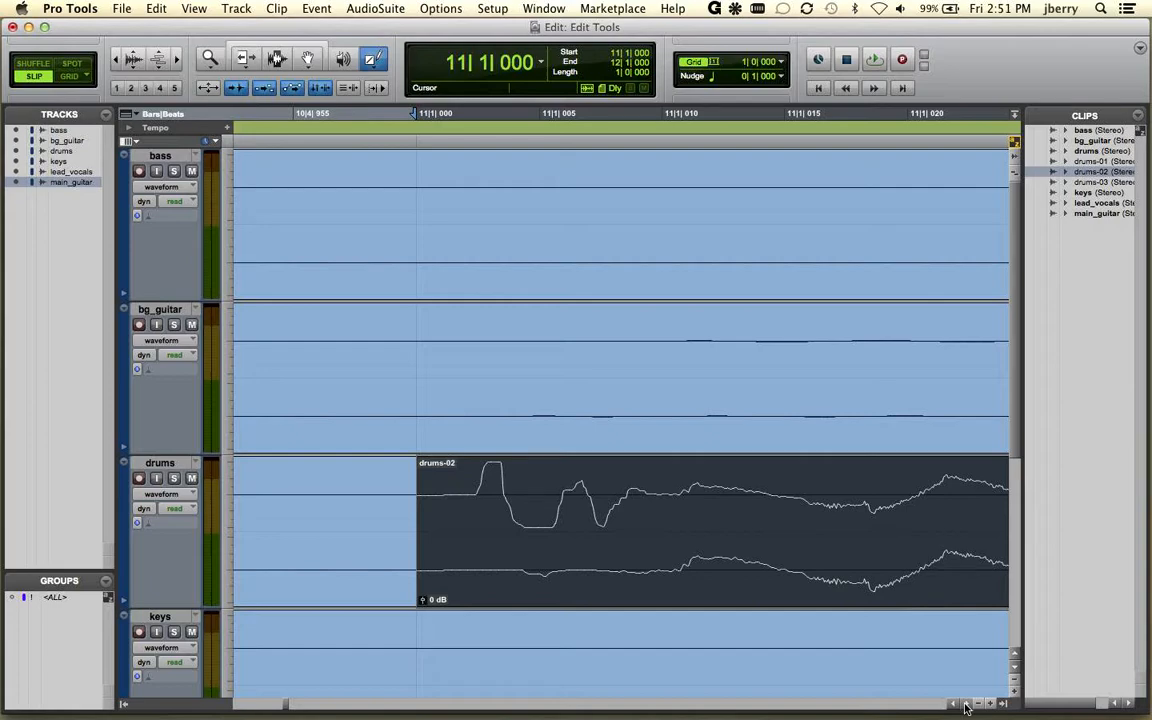
{"action": "key", "text": "super+bracketleft"}
{"action": "key", "text": "super+bracketleft"}
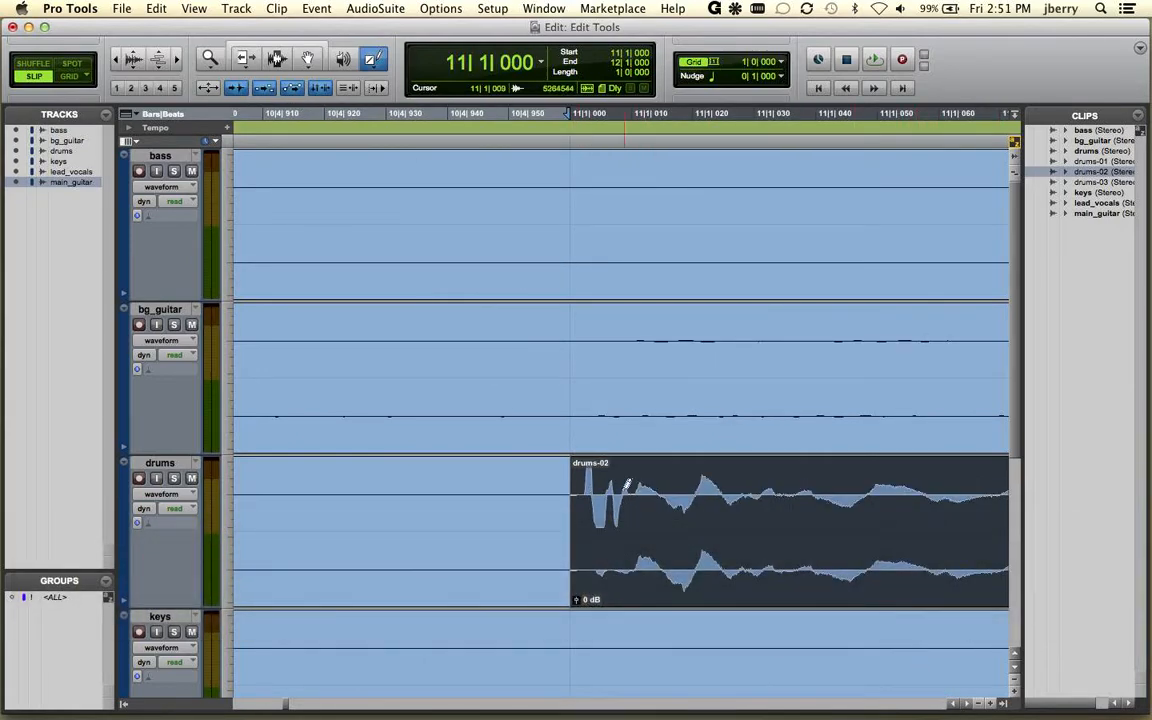
{"action": "key", "text": "super+bracketright"}
{"action": "key", "text": "super+bracketright"}
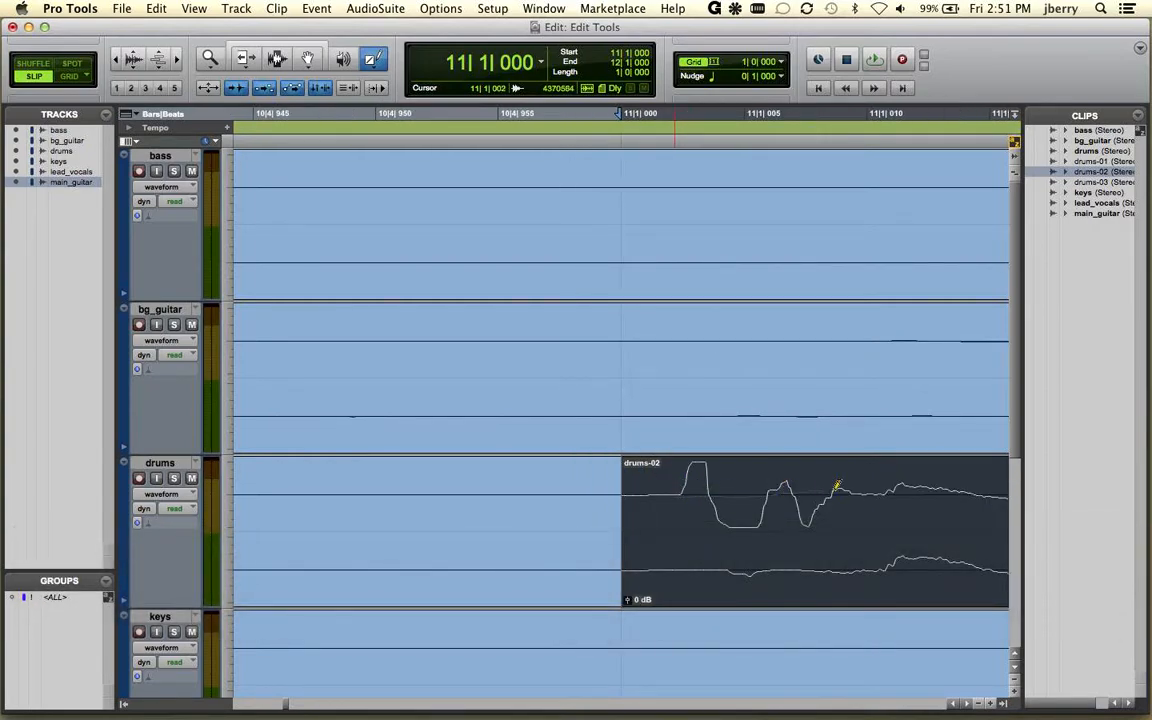
Flatten the upper channel's waveform at the start of drums-02 with the Pencil, from about 11|1|002 to 11|1|013.
{"action": "left_click_drag", "start_coordinate": [675, 496], "coordinate": [938, 490]}
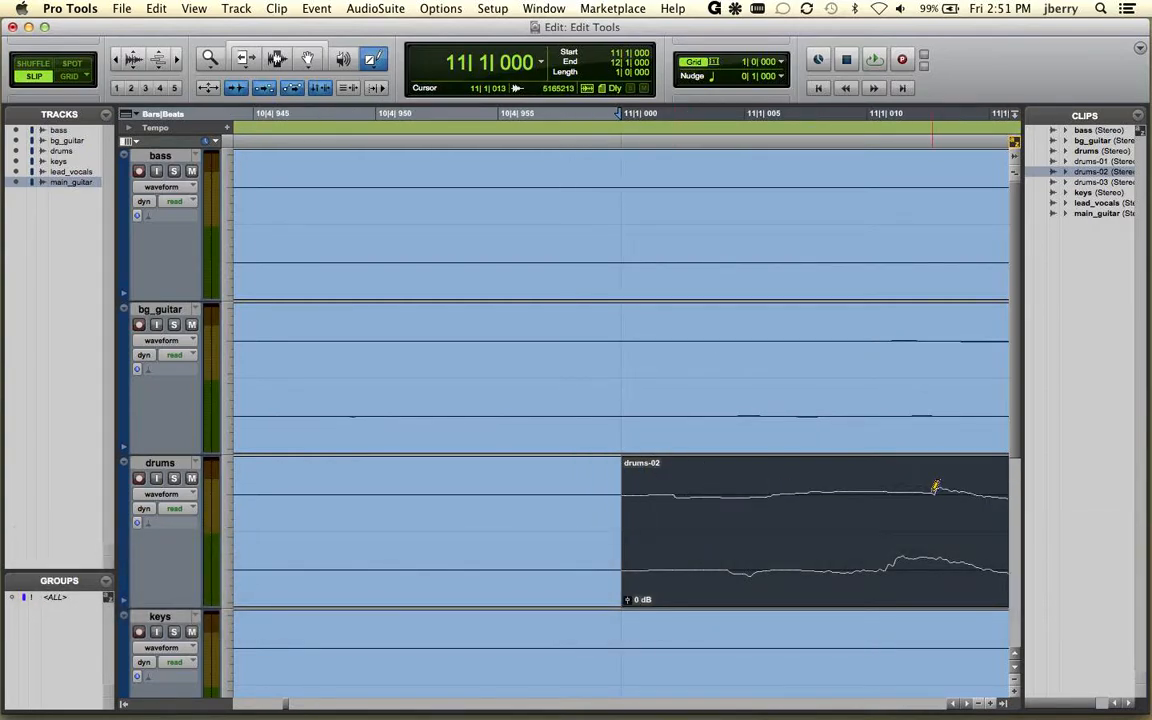
{"action": "key", "text": "super+bracketleft"}
{"action": "key", "text": "super+bracketleft"}
{"action": "key", "text": "super+bracketleft"}
{"action": "key", "text": "super+bracketleft"}
{"action": "key", "text": "super+bracketleft"}
{"action": "key", "text": "super+bracketleft"}
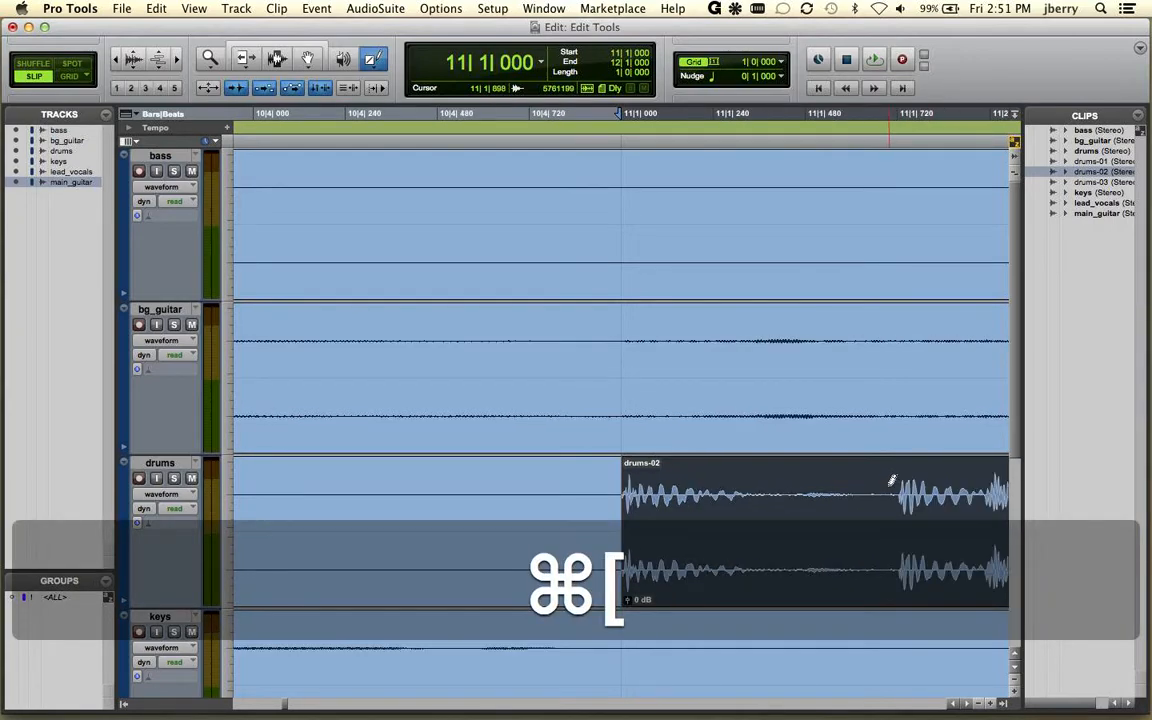
{"action": "key", "text": "super+bracketleft"}
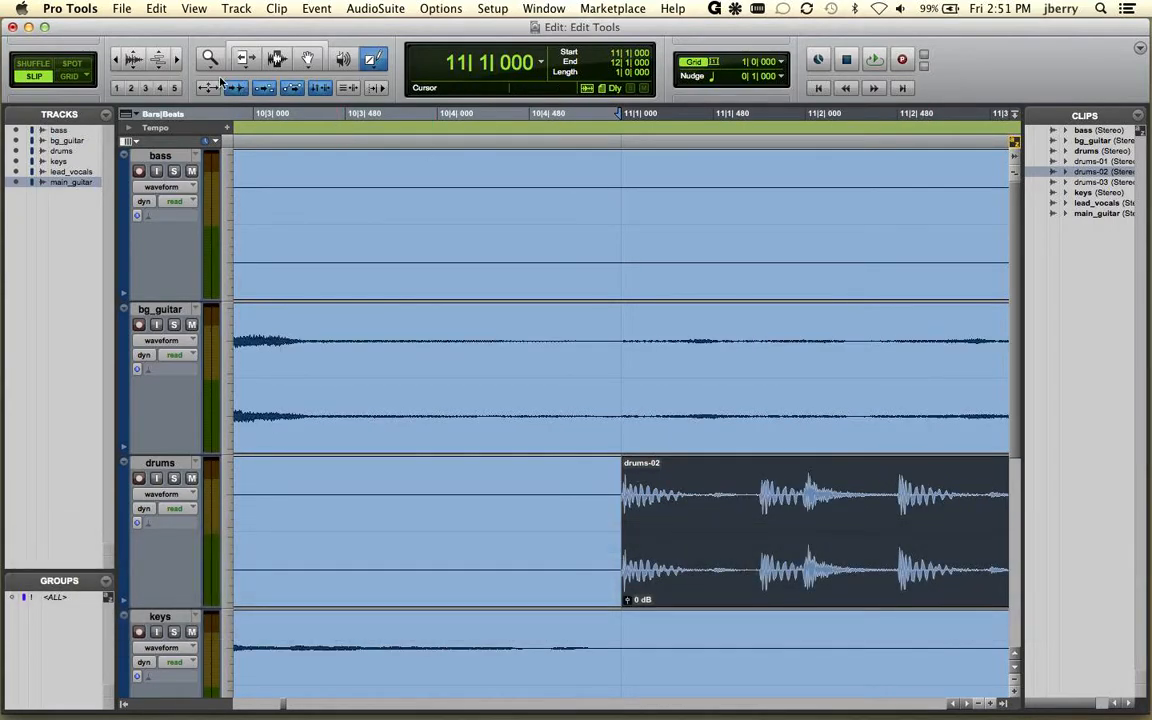
Activate the Zoomer, Trimmer, Selector, Grabber, Scrubber and Pencil tools in turn.
{"action": "left_click", "coordinate": [209, 62]}
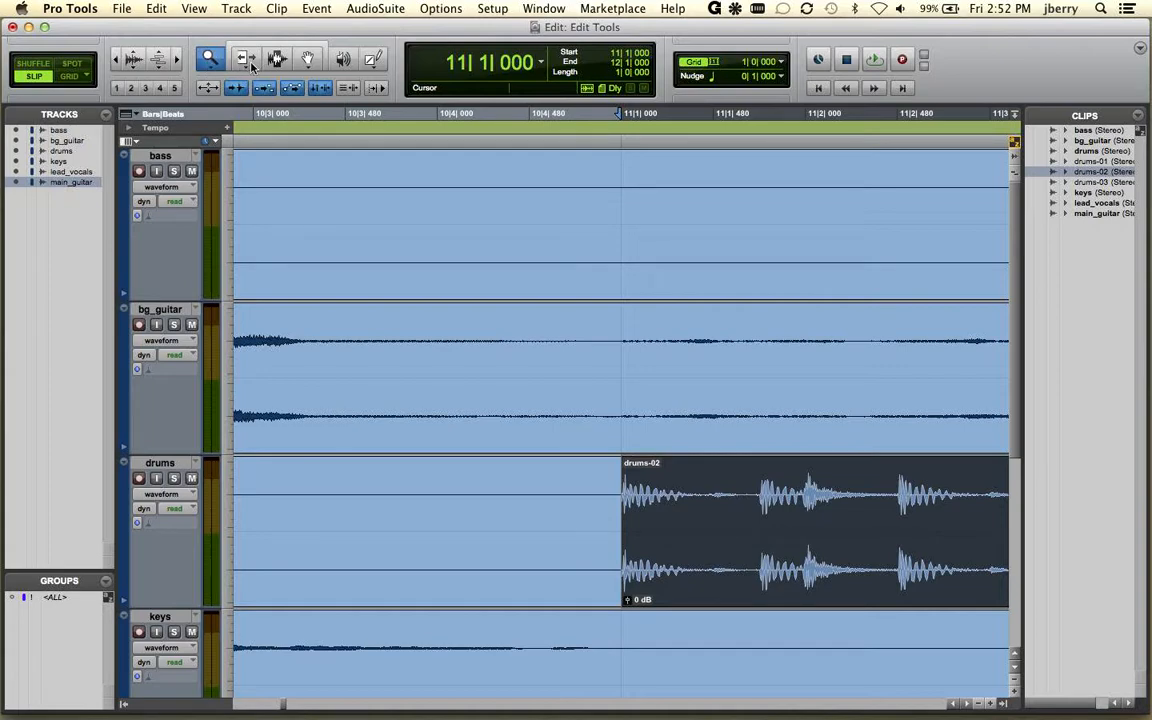
{"action": "left_click", "coordinate": [251, 67]}
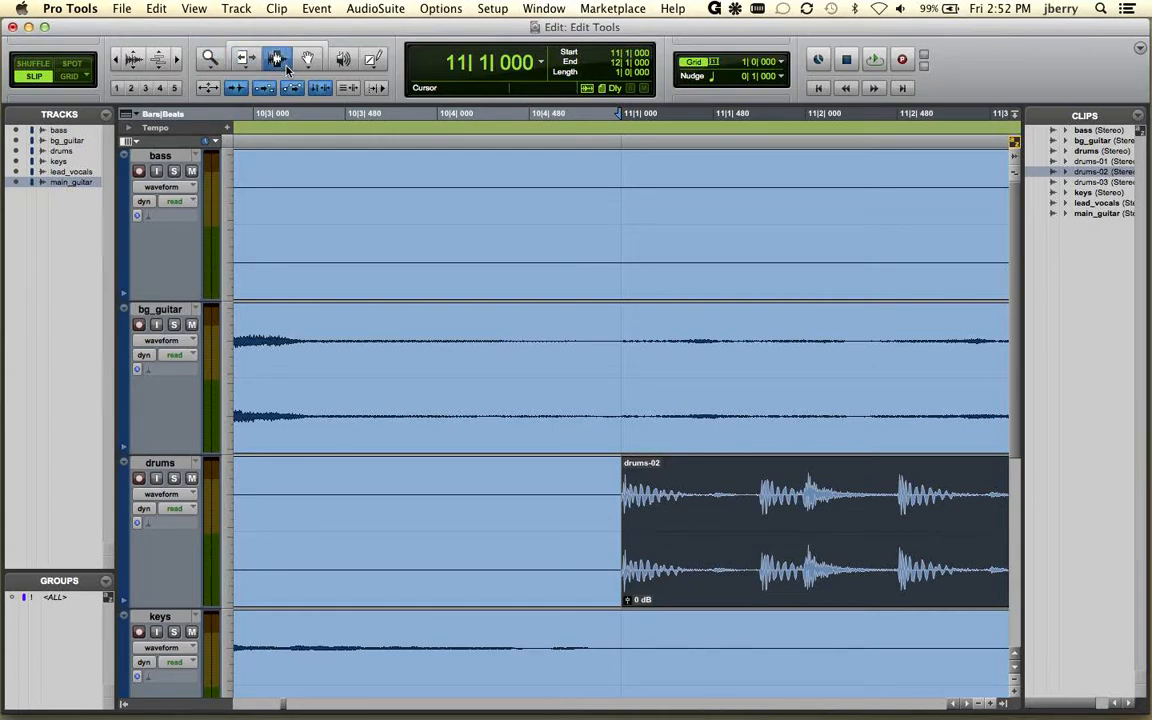
{"action": "left_click", "coordinate": [313, 67]}
{"action": "left_click", "coordinate": [345, 64]}
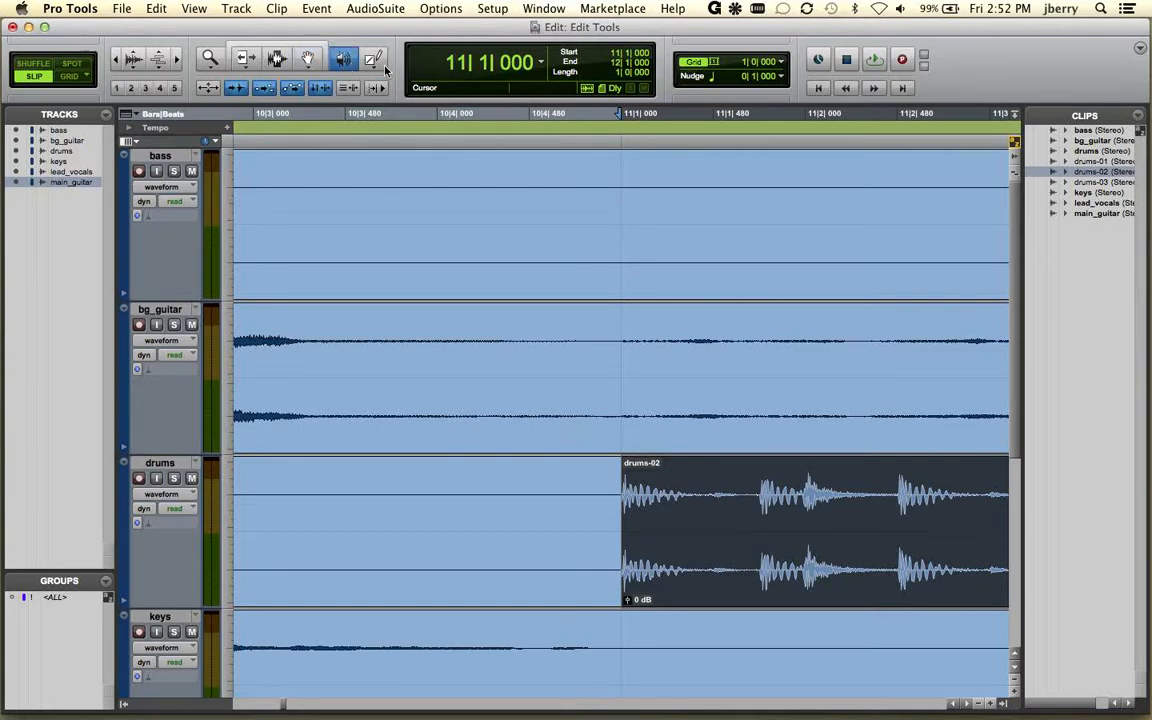
{"action": "left_click", "coordinate": [374, 64]}
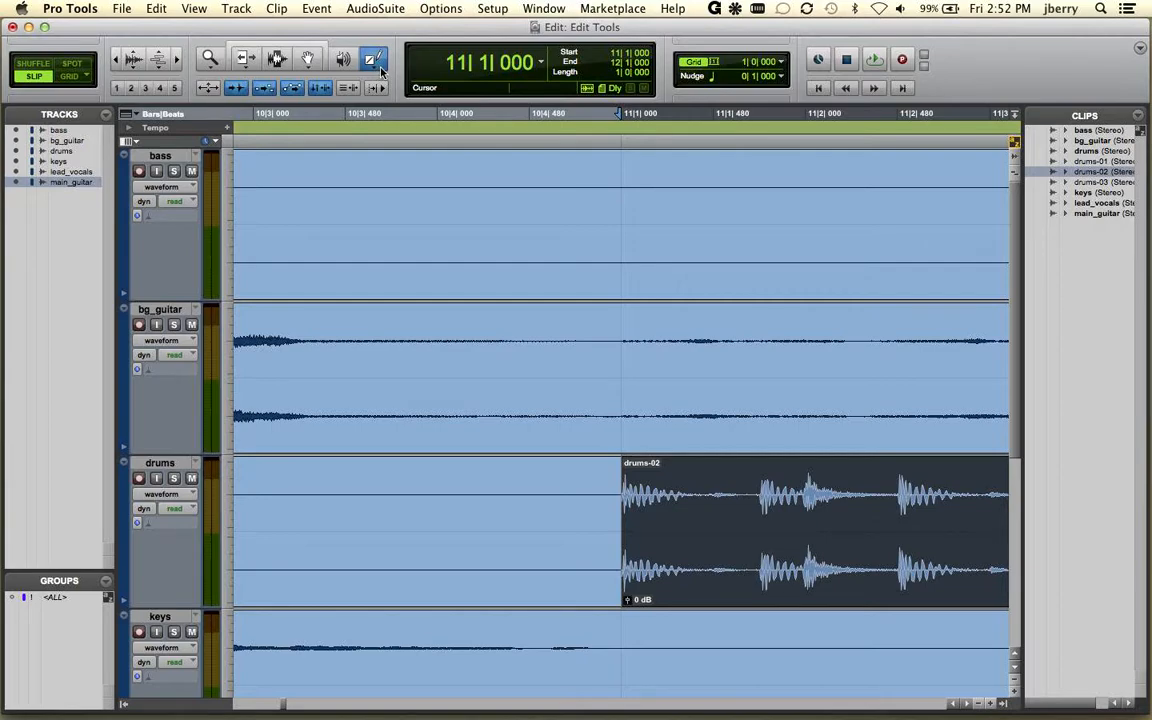
Zoom the timeline horizontally in and out around the start of drums-02, covering both fine detail and several bars.
{"action": "key", "text": "super+bracketright"}
{"action": "key", "text": "super+bracketright"}
{"action": "key", "text": "super+bracketright"}
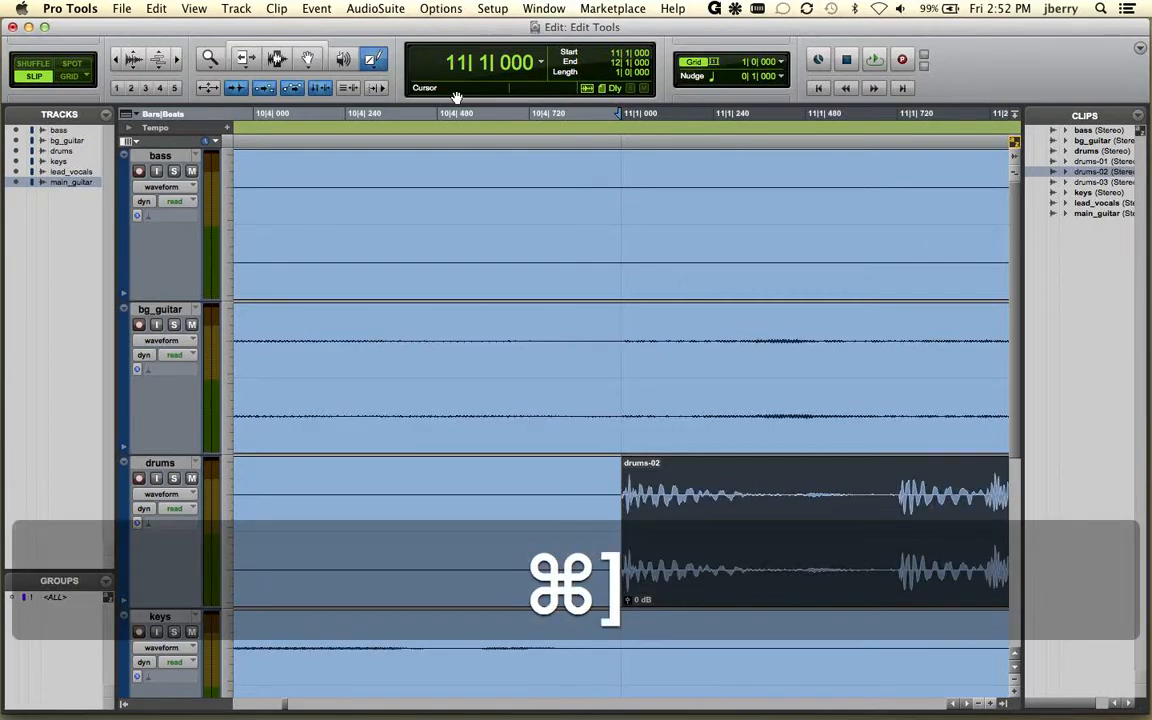
{"action": "key", "text": "super+bracketright"}
{"action": "key", "text": "super+bracketright"}
{"action": "key", "text": "super+bracketleft"}
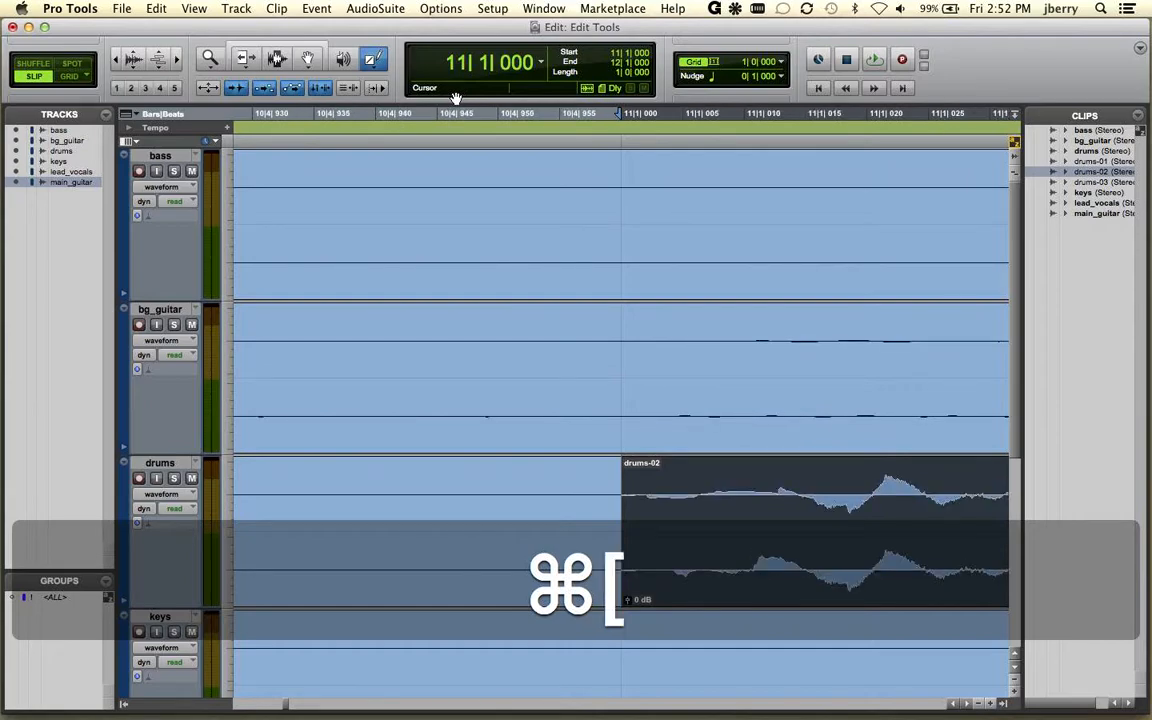
{"action": "key", "text": "super+bracketleft"}
{"action": "key", "text": "super+bracketleft"}
{"action": "key", "text": "super+bracketleft"}
{"action": "key", "text": "super+bracketleft"}
{"action": "key", "text": "super+bracketleft"}
{"action": "key", "text": "super+bracketleft"}
{"action": "key", "text": "super+bracketleft"}
{"action": "key", "text": "super+bracketleft"}
{"action": "key", "text": "super+bracketleft"}
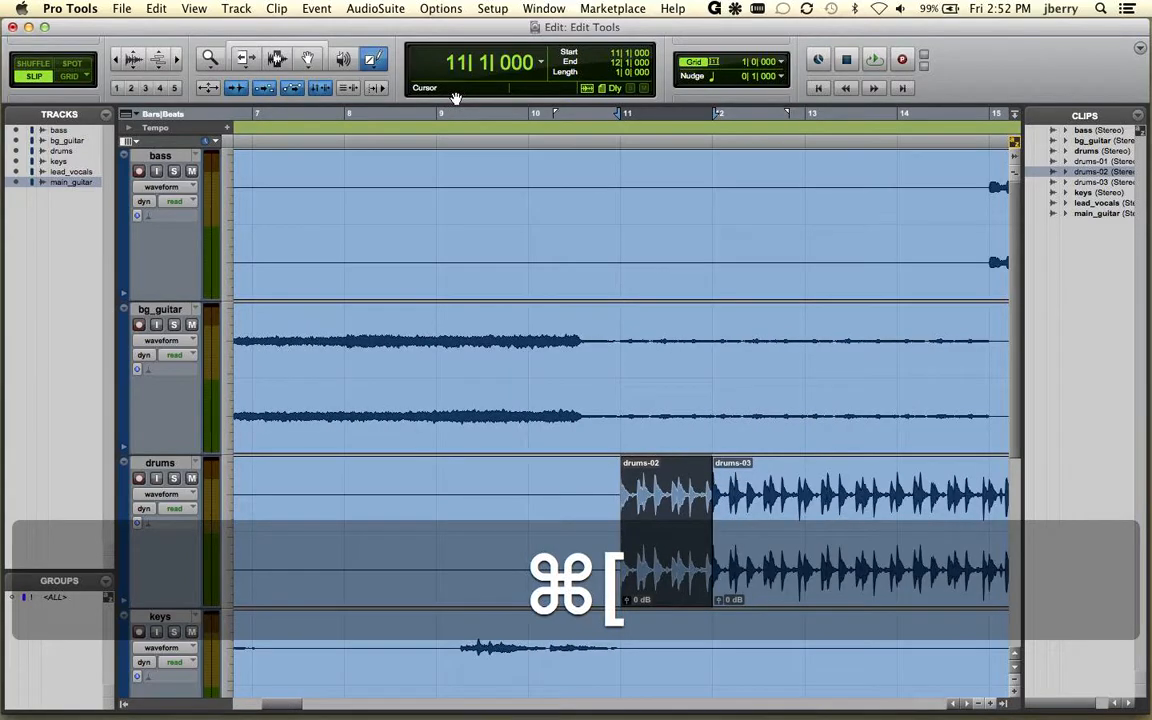
{"action": "key", "text": "super+bracketleft"}
{"action": "key", "text": "super+bracketright"}
{"action": "key", "text": "super+bracketright"}
{"action": "key", "text": "super+bracketright"}
{"action": "key", "text": "super+bracketright"}
{"action": "key", "text": "super+bracketright"}
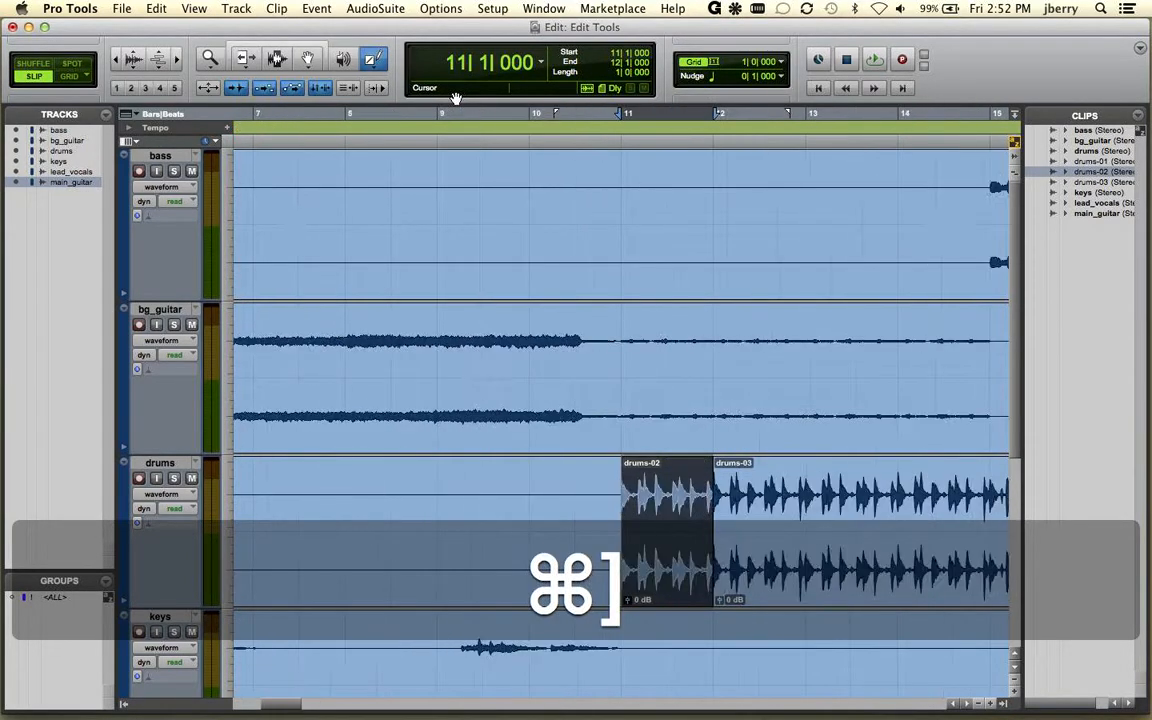
{"action": "key", "text": "super+bracketright"}
{"action": "key", "text": "super+bracketleft"}
{"action": "key", "text": "super+bracketleft"}
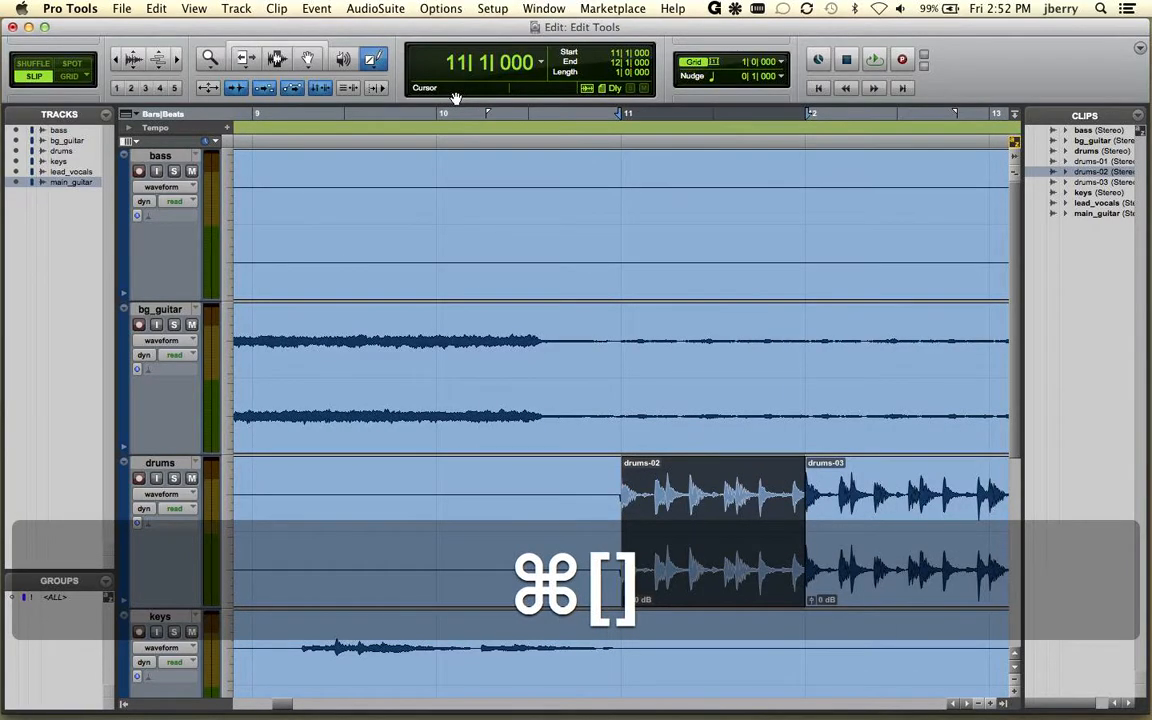
Enlarge and shrink the audio waveform height on the tracks to compare different vertical zoom levels around bar 11.
{"action": "key", "text": "alt+super+bracketright"}
{"action": "key", "text": "alt+super+bracketright"}
{"action": "key", "text": "alt+super+bracketright"}
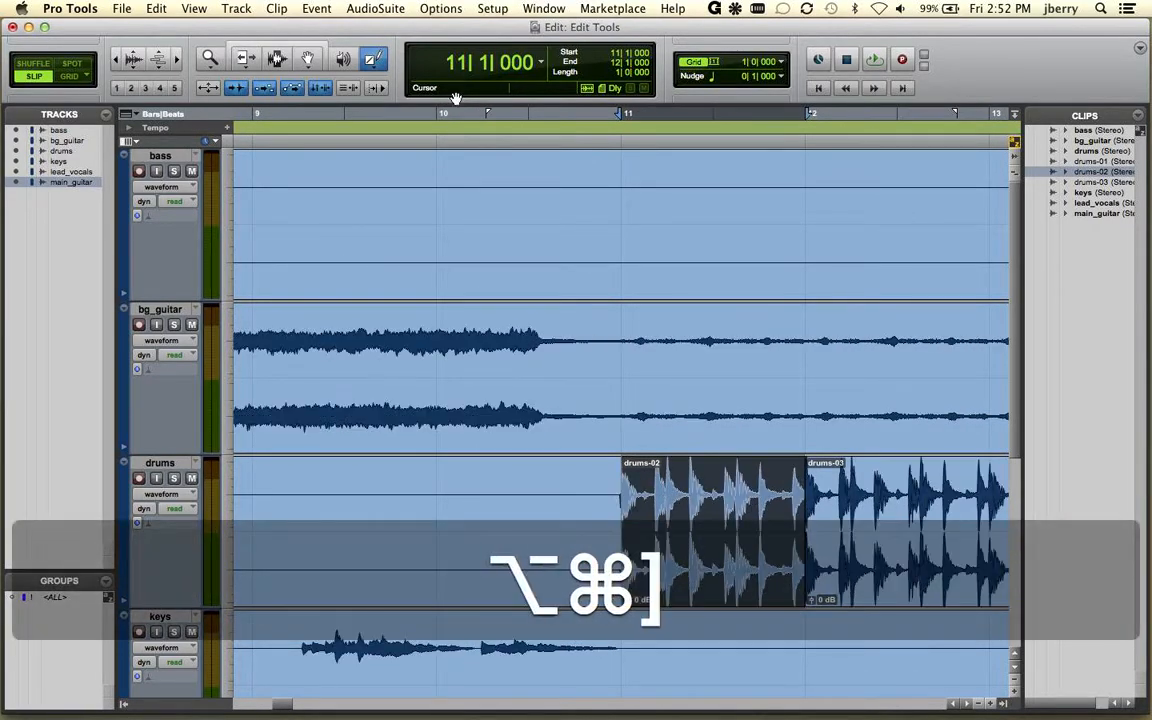
{"action": "key", "text": "alt+super+bracketleft"}
{"action": "key", "text": "alt+super+bracketleft"}
{"action": "key", "text": "alt+super+bracketleft"}
{"action": "key", "text": "alt+super+bracketleft"}
{"action": "key", "text": "alt+super+bracketleft"}
{"action": "key", "text": "alt+super+bracketleft"}
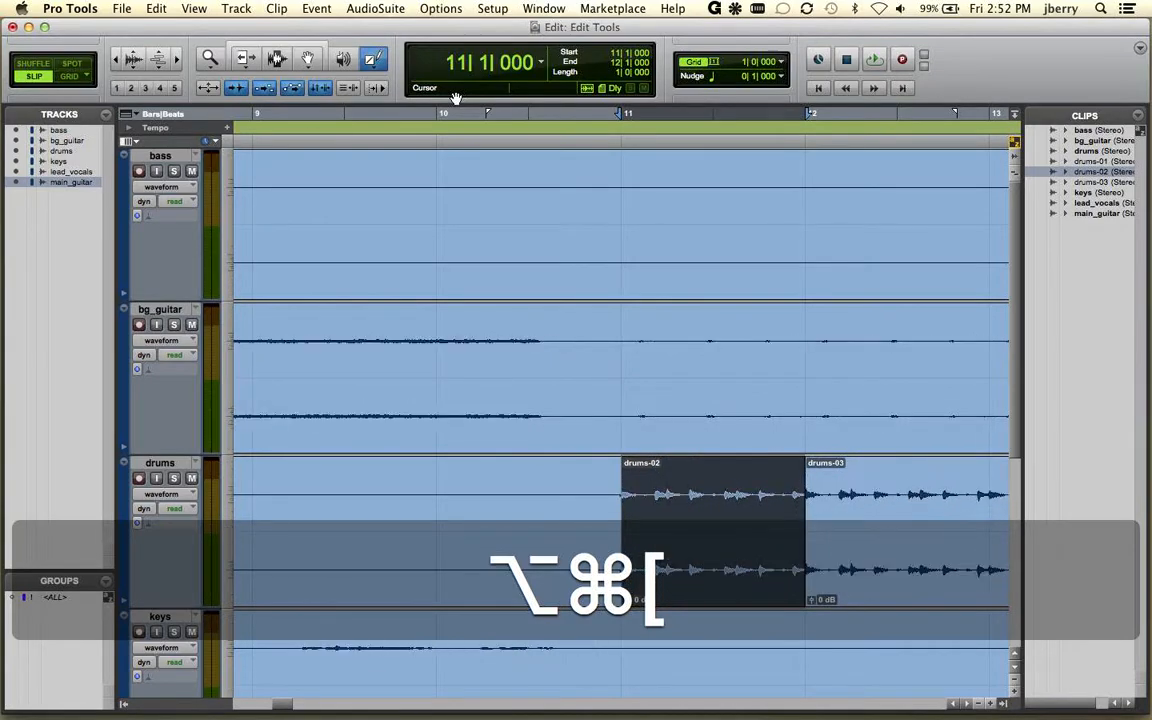
{"action": "key", "text": "alt+super+bracketright"}
{"action": "key", "text": "alt+super+bracketright"}
{"action": "key", "text": "alt+super+bracketright"}
{"action": "key", "text": "alt+super+bracketright"}
{"action": "key", "text": "alt+super+bracketright"}
{"action": "key", "text": "alt+super+bracketright"}
{"action": "key", "text": "alt+super+bracketright"}
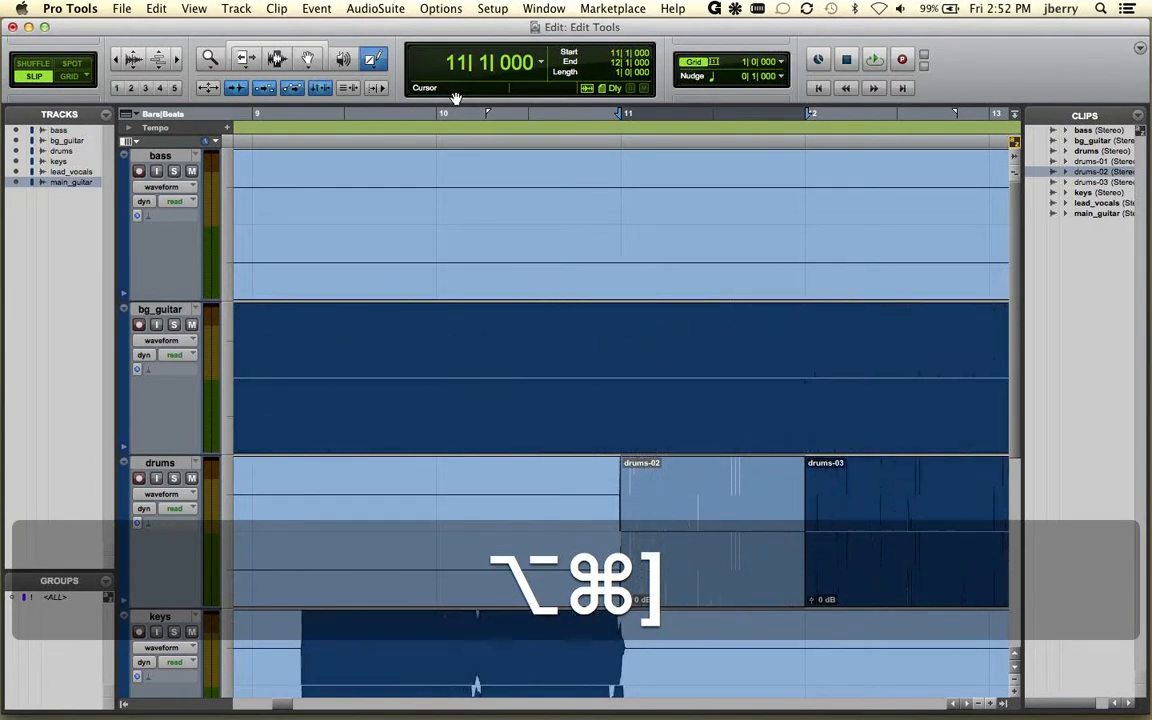
{"action": "key", "text": "alt+super+bracketleft"}
{"action": "key", "text": "alt+super+bracketleft"}
{"action": "key", "text": "alt+super+bracketleft"}
{"action": "key", "text": "alt+super+bracketleft"}
{"action": "key", "text": "alt+super+bracketleft"}
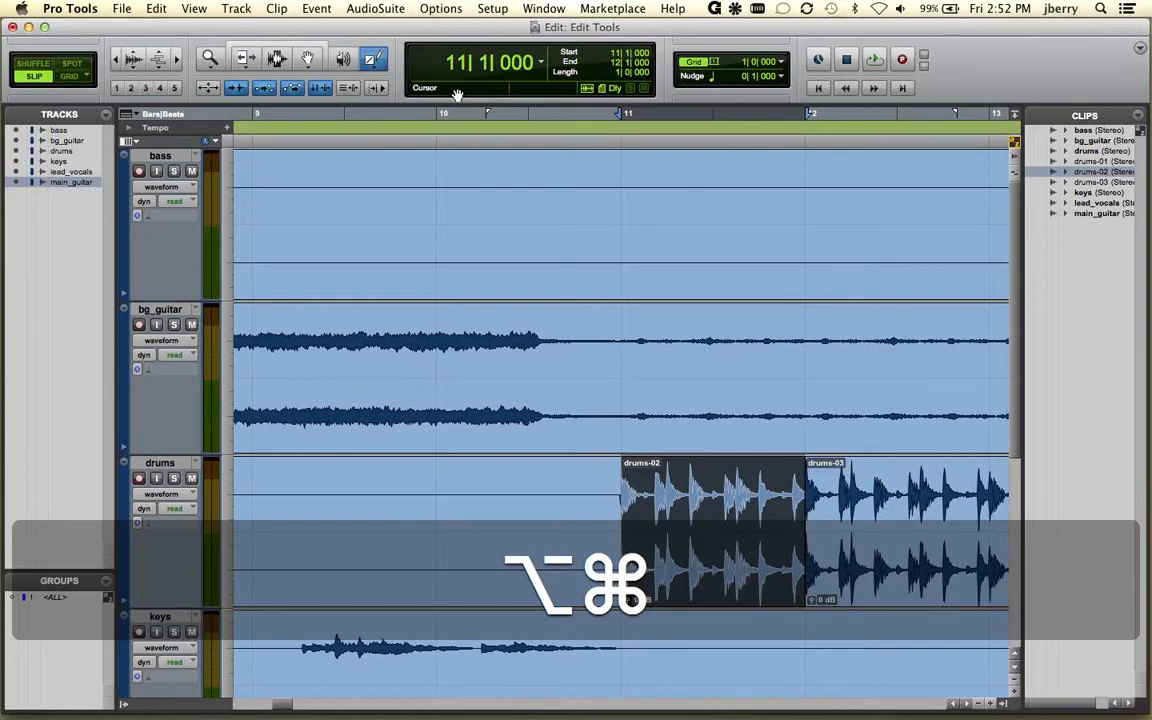
Zoom the timeline out to the whole song and back in, and vary the audio waveform height with the zoom controls.
{"action": "left_click", "coordinate": [115, 61]}
{"action": "left_click", "coordinate": [115, 61]}
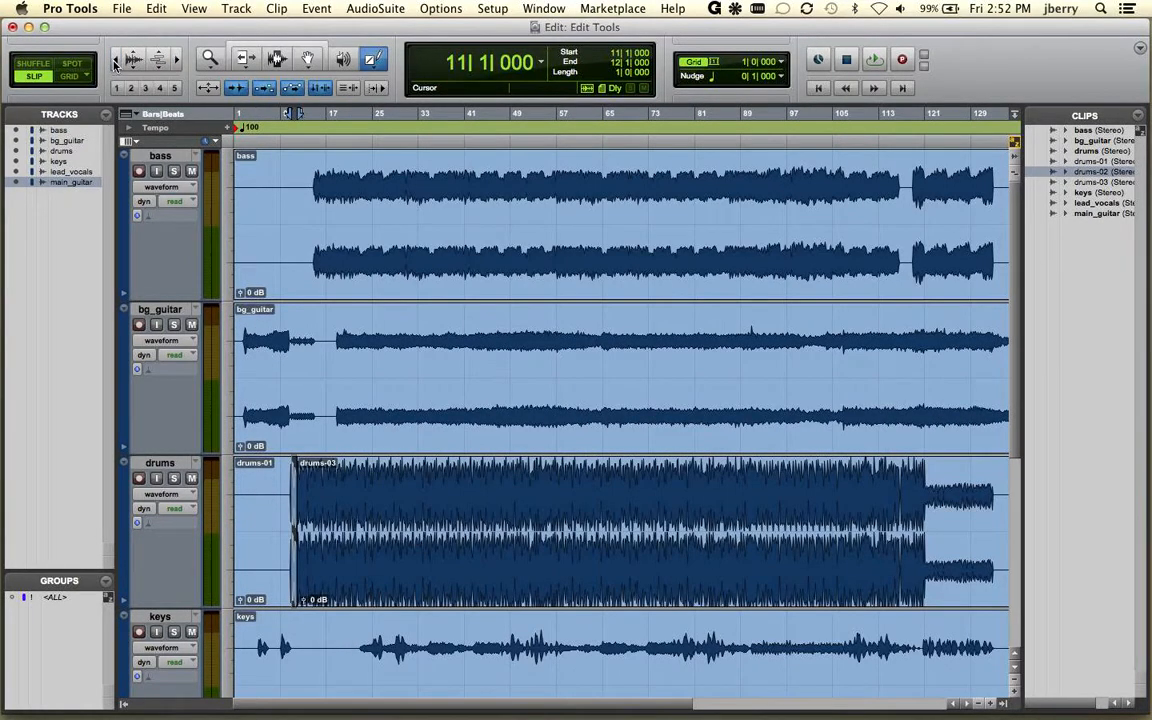
{"action": "left_click", "coordinate": [172, 61]}
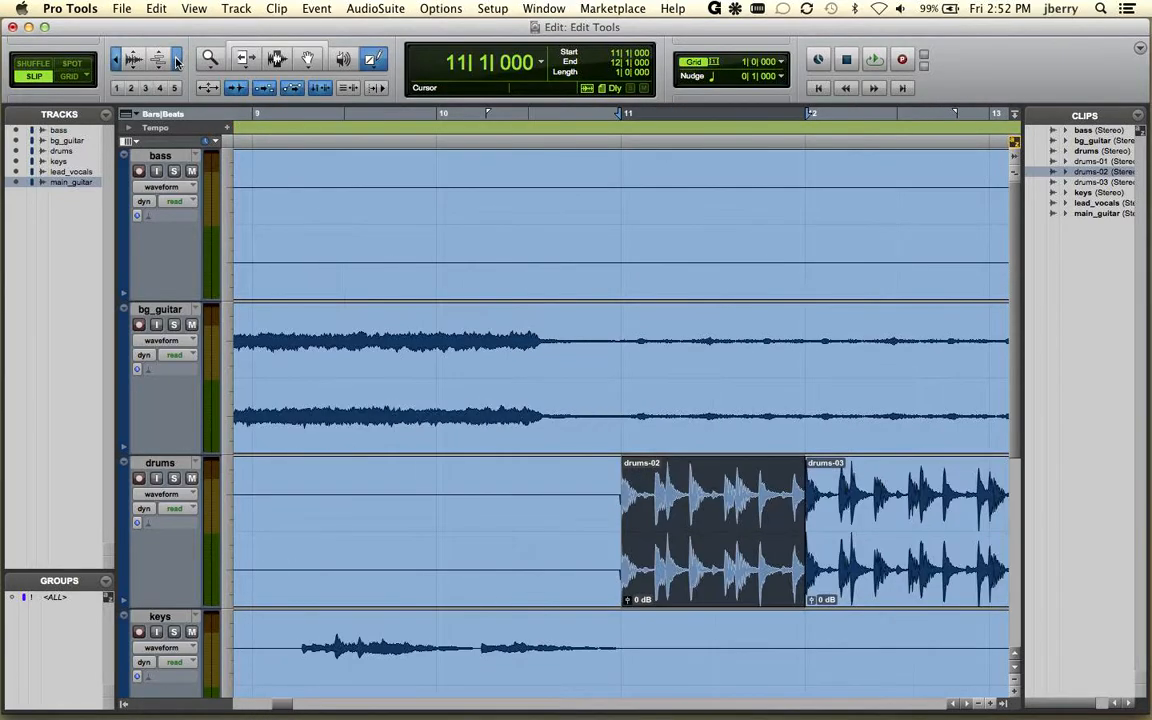
{"action": "left_click", "coordinate": [129, 68]}
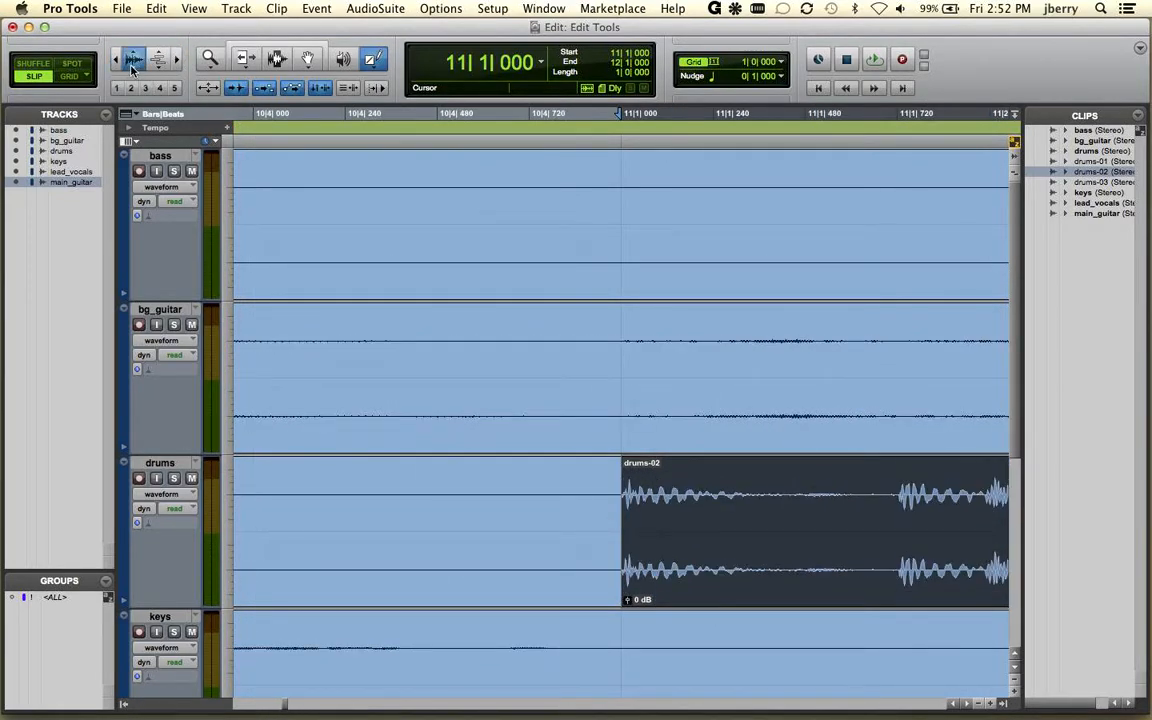
{"action": "left_click", "coordinate": [133, 58]}
{"action": "left_click", "coordinate": [129, 55]}
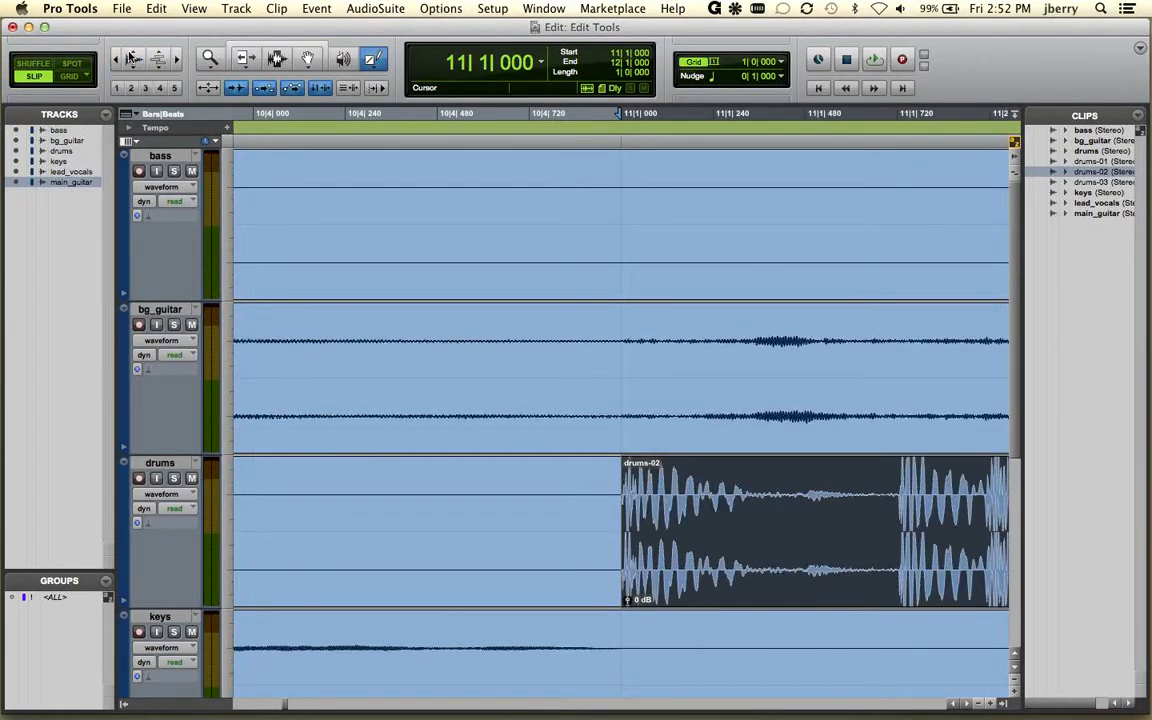
{"action": "left_click", "coordinate": [129, 55]}
{"action": "left_click", "coordinate": [128, 55]}
{"action": "left_click", "coordinate": [135, 68]}
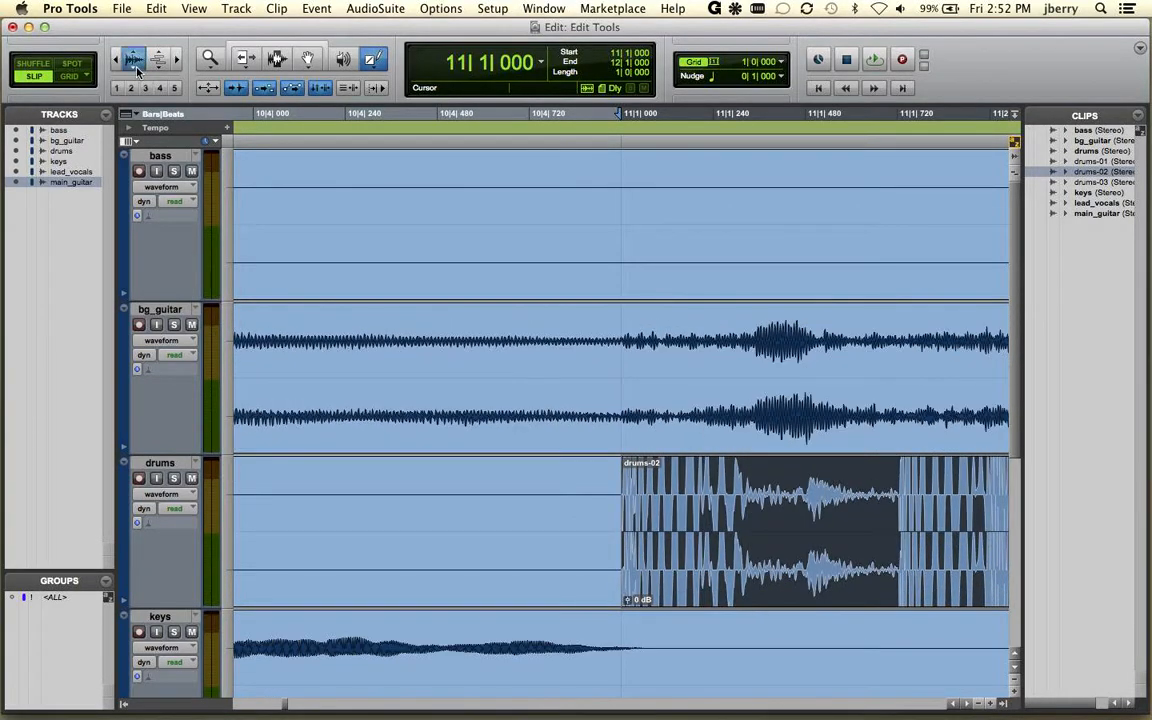
{"action": "left_click", "coordinate": [136, 69]}
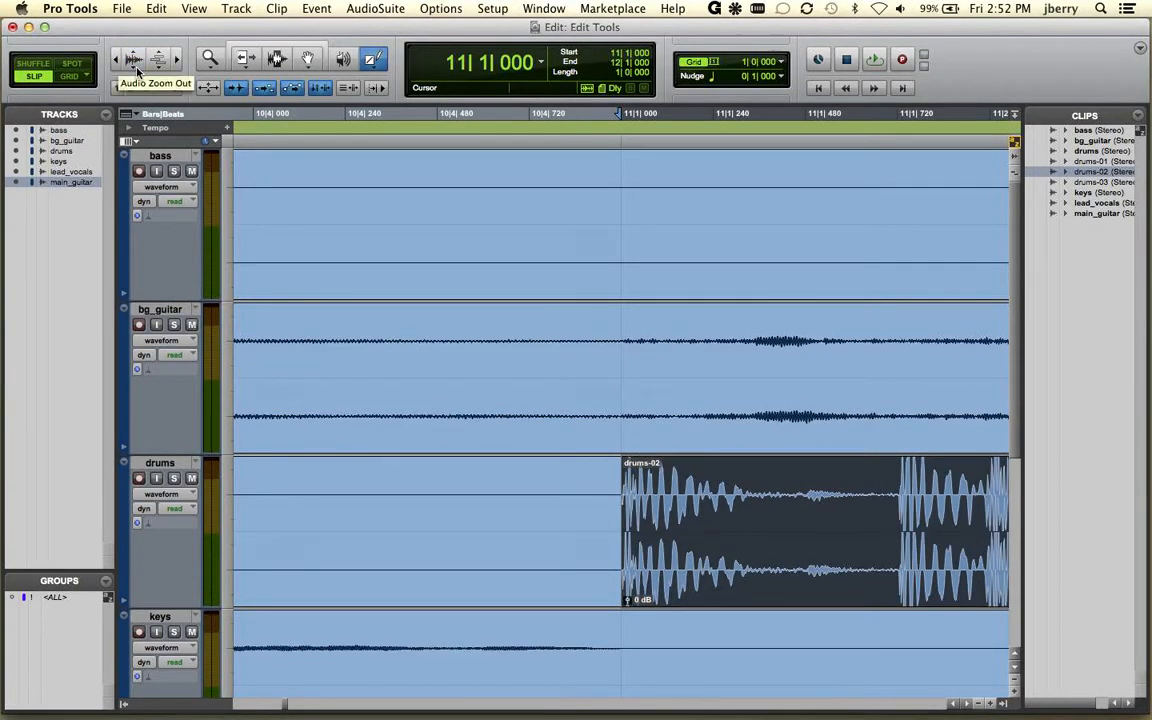
Compare horizontal zoom from the whole song down to bar 11 with repeated changes of the audio waveform height.
{"action": "key", "text": "super+bracketleft"}
{"action": "key", "text": "super+bracketleft"}
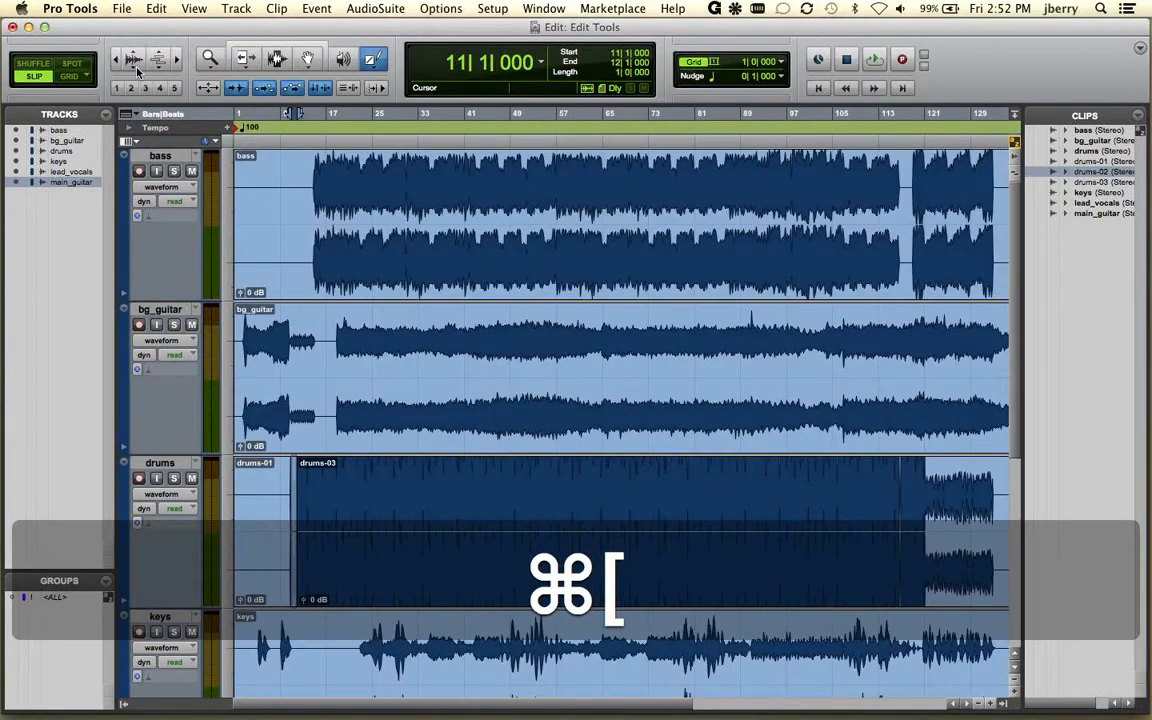
{"action": "key", "text": "super+bracketright"}
{"action": "key", "text": "super+bracketright"}
{"action": "key", "text": "super+bracketright"}
{"action": "key", "text": "super+bracketright"}
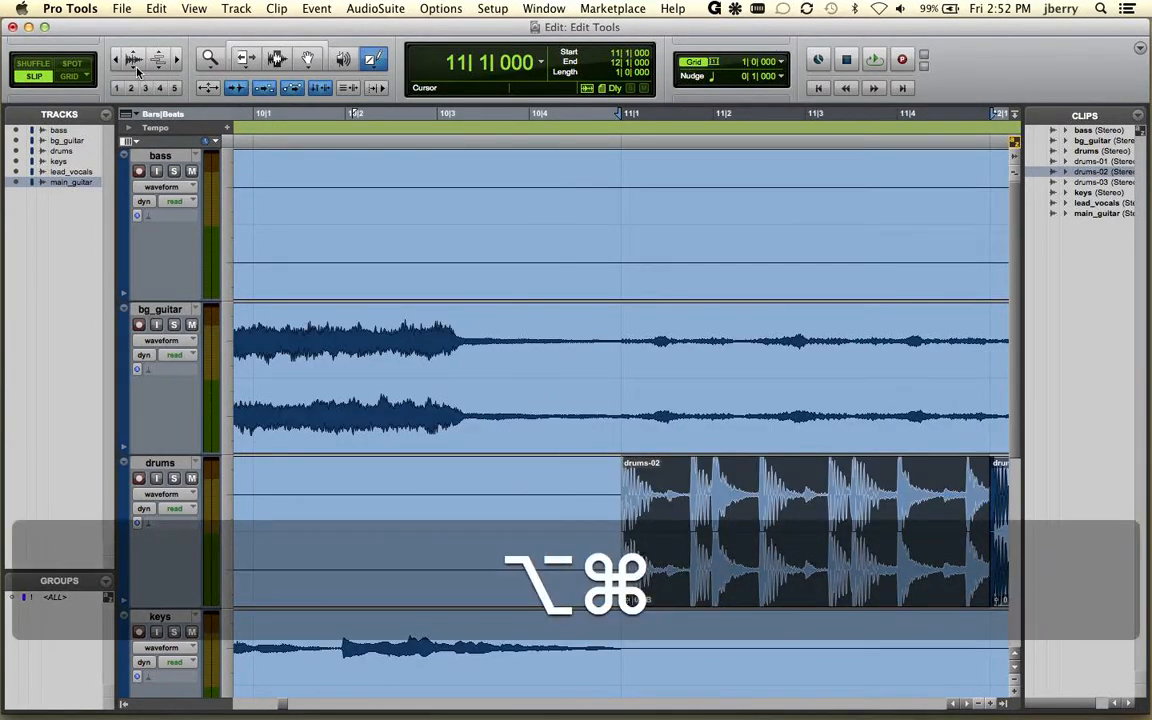
{"action": "key", "text": "alt+super+bracketright"}
{"action": "key", "text": "alt+super+bracketright"}
{"action": "key", "text": "alt+super+bracketright"}
{"action": "key", "text": "alt+super+bracketleft"}
{"action": "key", "text": "alt+super+bracketleft"}
{"action": "key", "text": "alt+super+bracketleft"}
{"action": "key", "text": "alt+super+bracketleft"}
{"action": "key", "text": "alt+super+bracketright"}
{"action": "key", "text": "alt+super+bracketright"}
{"action": "key", "text": "alt+super+bracketright"}
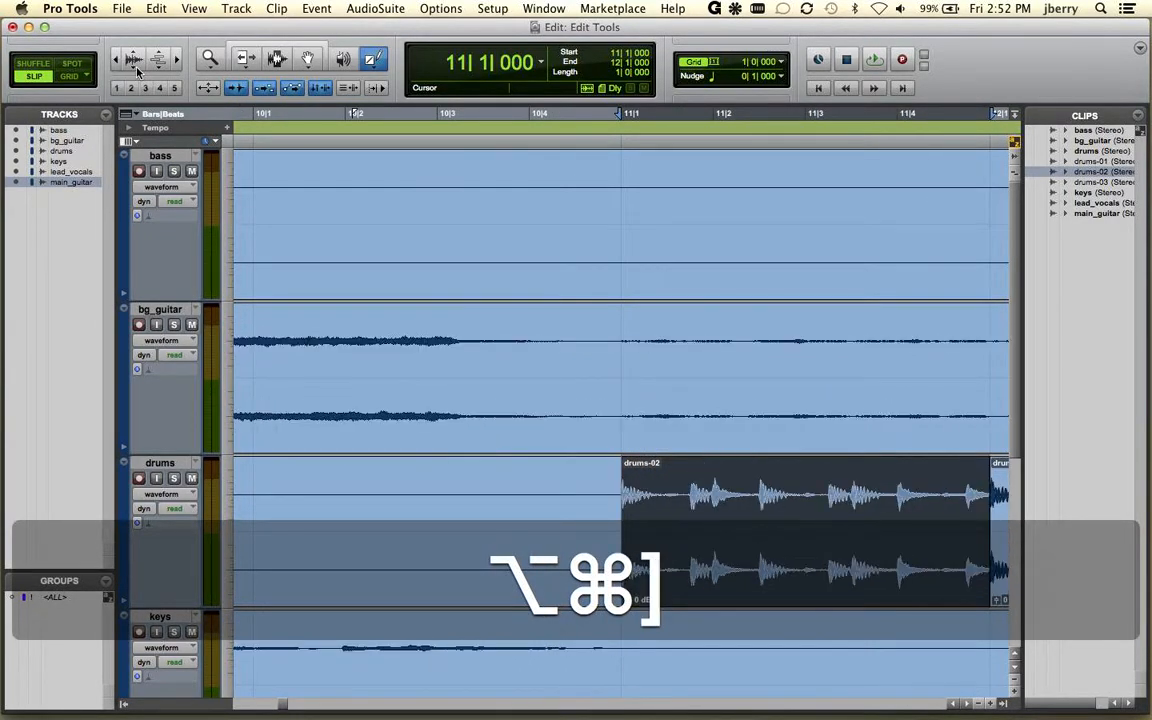
{"action": "key", "text": "alt+super+bracketleft"}
{"action": "key", "text": "alt+super+bracketleft"}
{"action": "key", "text": "alt+super+bracketleft"}
{"action": "key", "text": "alt+super+bracketleft"}
Store a horizontal zoom showing about bars 7 to 15 as zoom preset 1.
{"action": "key", "text": "super+bracketleft"}
{"action": "key", "text": "super+bracketleft"}
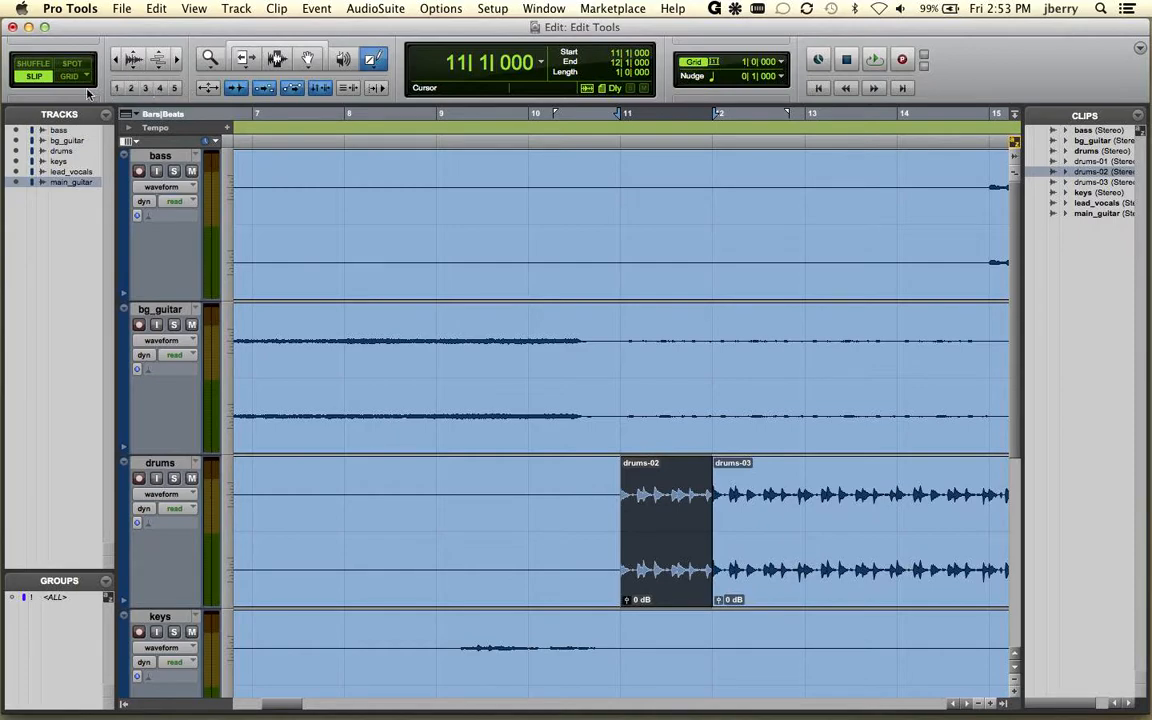
{"action": "key", "text": "super"}
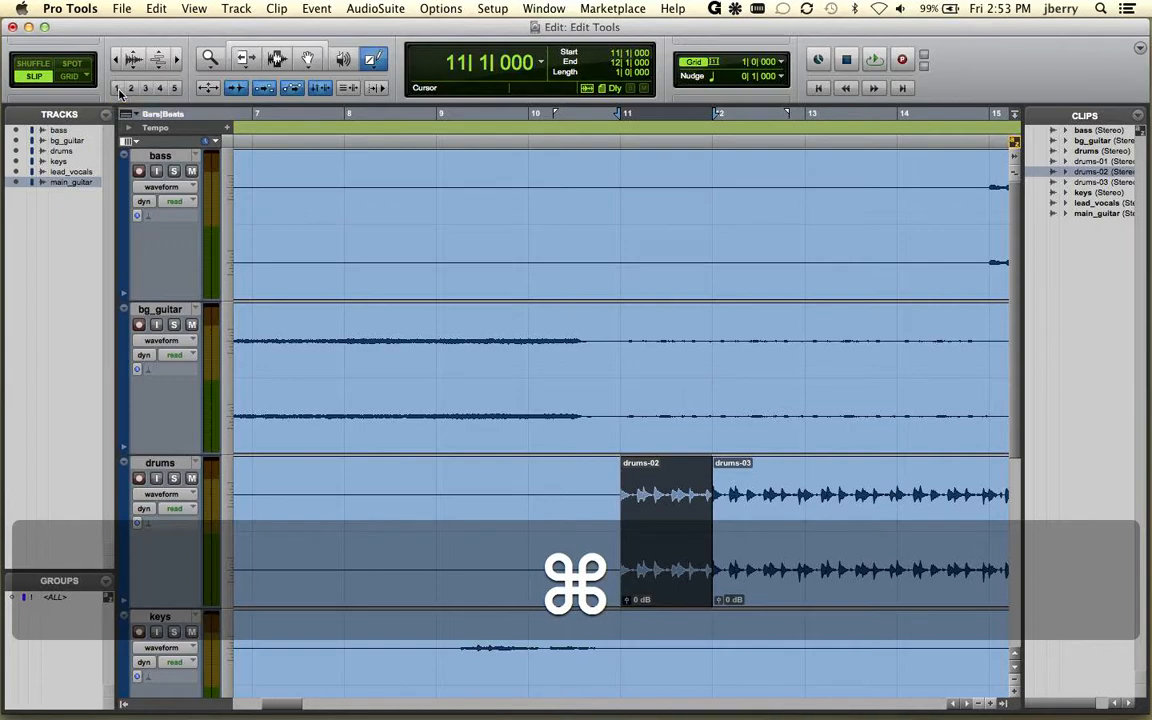
Store a closer horizontal zoom, showing about 10|4|000 to 11|2, as zoom preset 2.
{"action": "key", "text": "super+bracketright"}
{"action": "key", "text": "super+bracketright"}
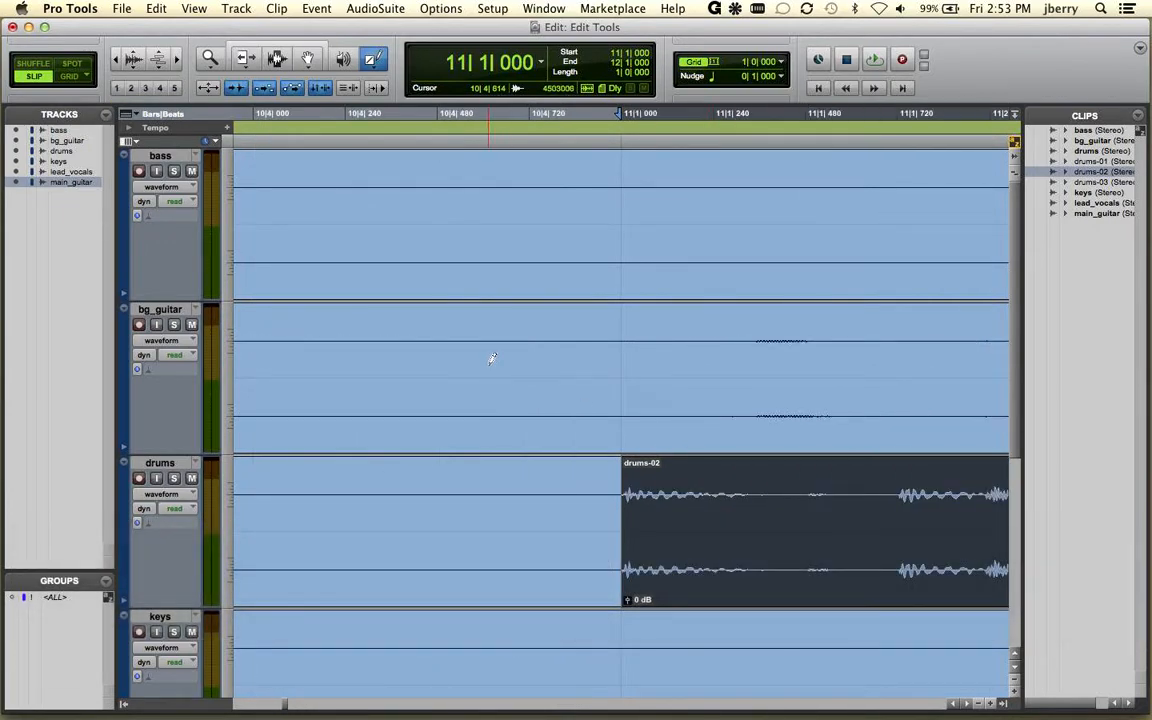
{"action": "left_click", "coordinate": [132, 90], "text": "super"}
Store a very close zoom on the start of drums-02, from about 10|4|840 past 11|1|090, as zoom preset 3.
{"action": "key", "text": "super+bracketright"}
{"action": "key", "text": "super+bracketright"}
{"action": "key", "text": "super+bracketright"}
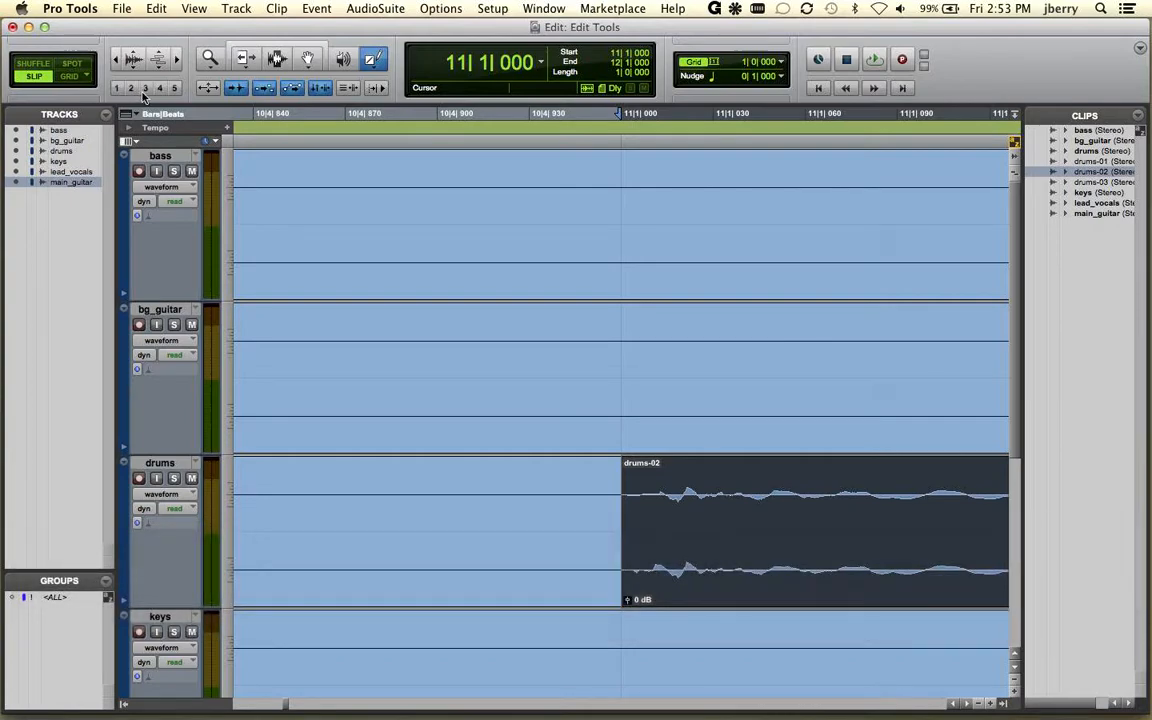
{"action": "key", "text": "super"}
{"action": "left_click", "coordinate": [145, 89]}
Recall zoom presets 1, 2 and 3 in turn.
{"action": "left_click", "coordinate": [116, 89]}
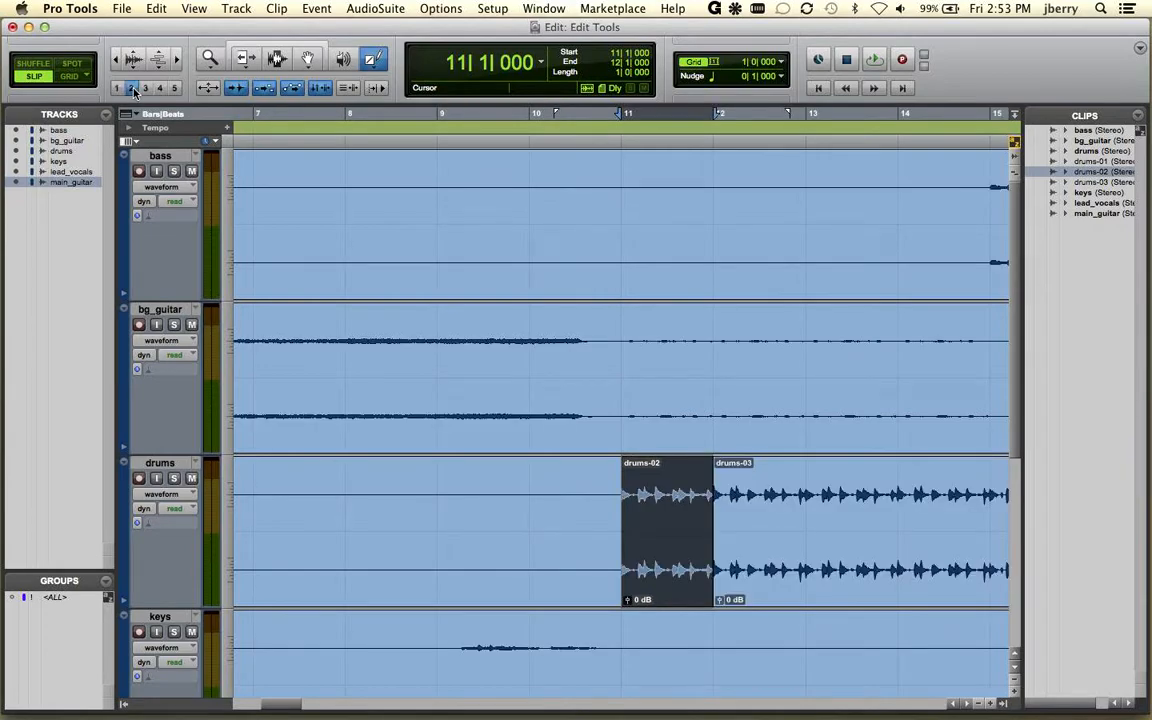
{"action": "left_click", "coordinate": [145, 89]}
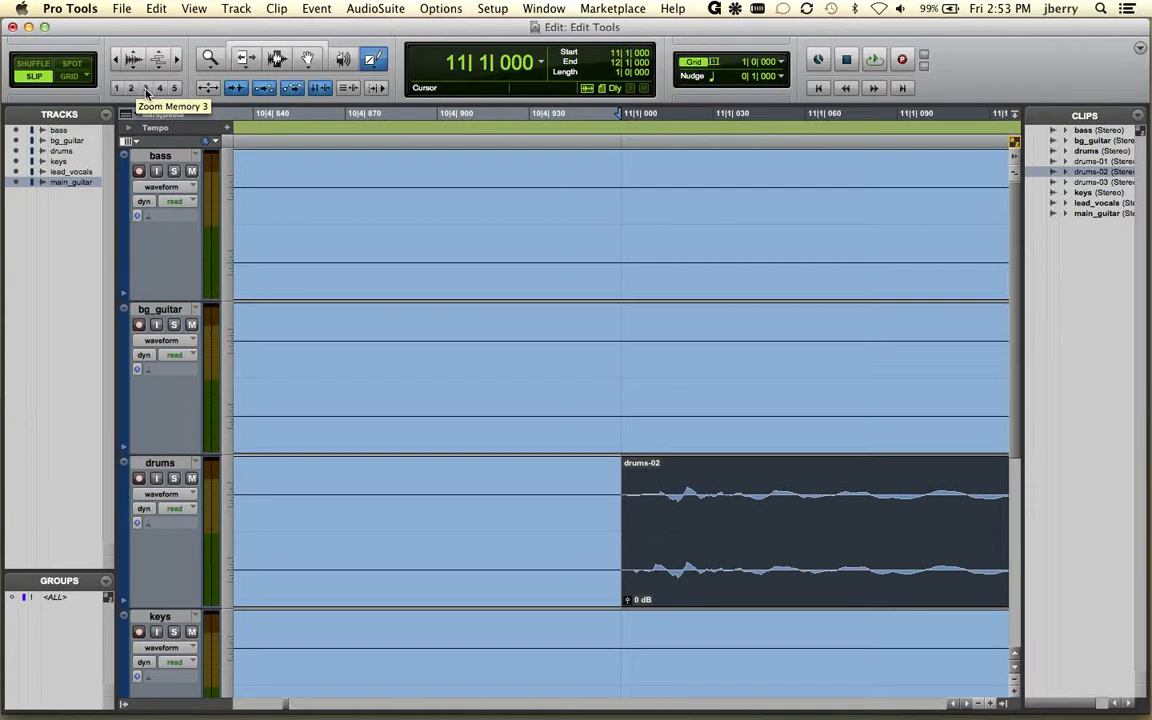
{"action": "left_click", "coordinate": [146, 90]}
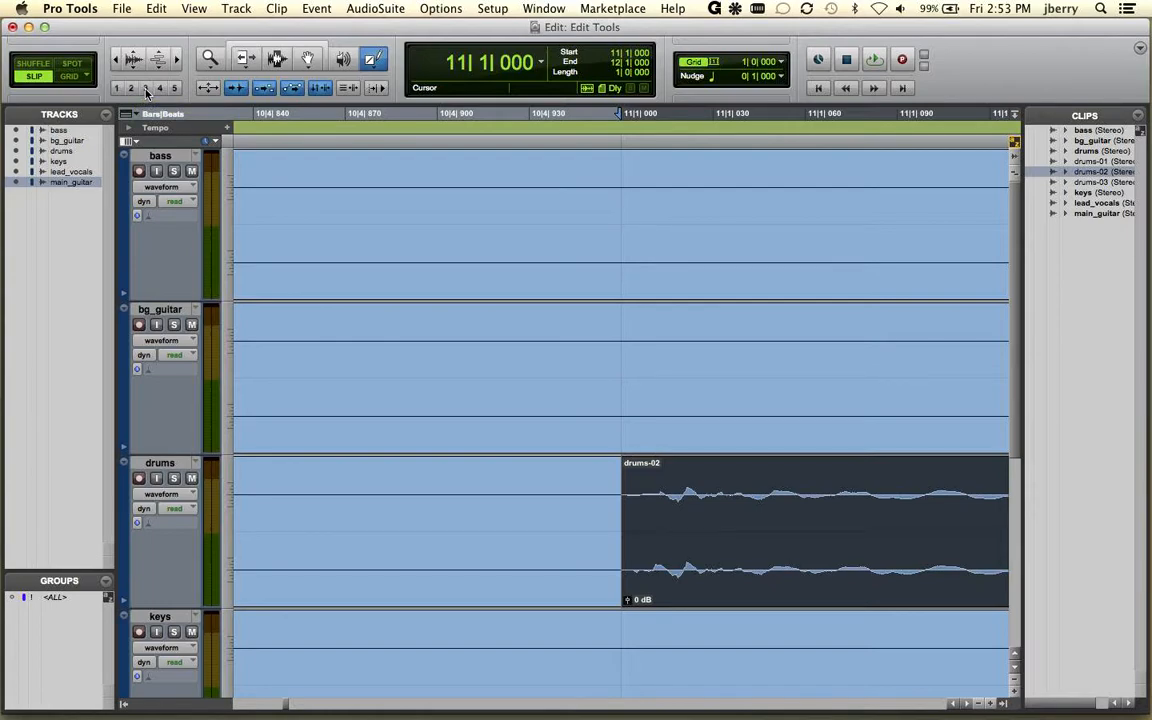